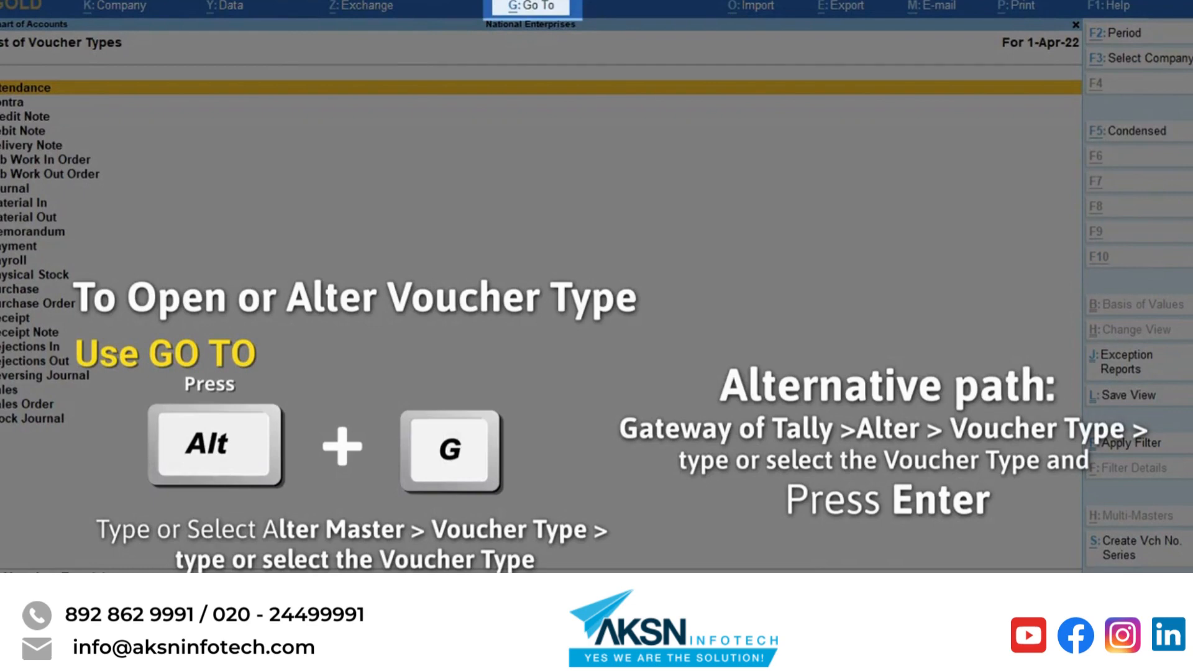
- Bring up the list of voucher types for master alteration
key("alt+g")
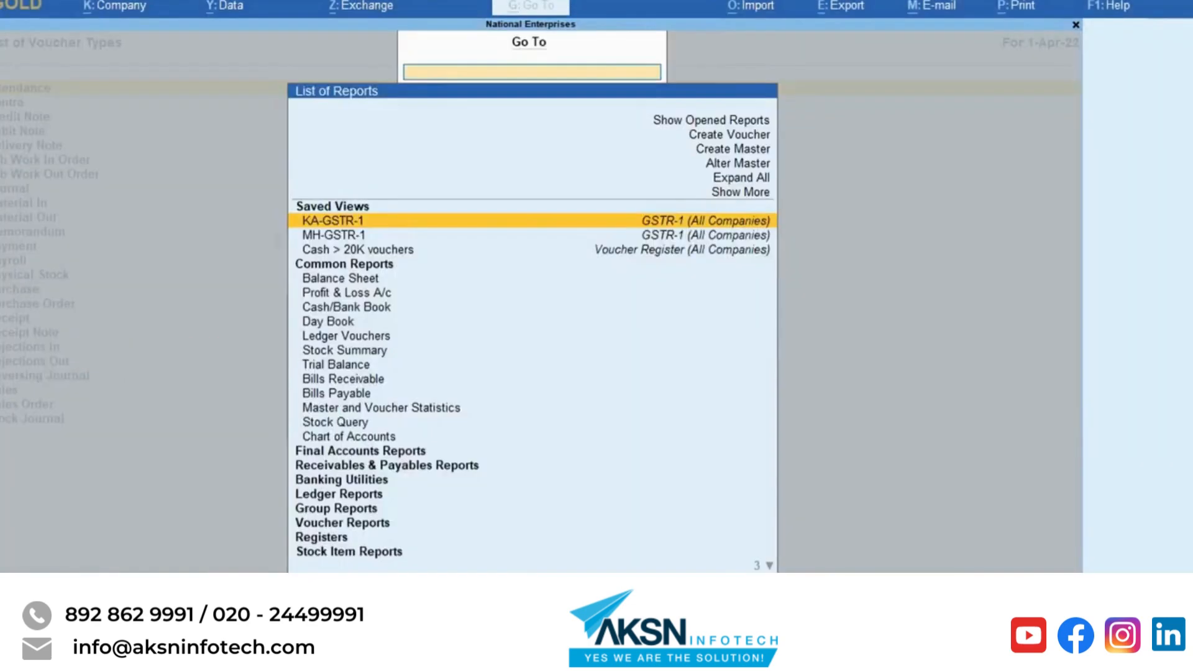
key("Up")
key("Up")
key("Up")
key("Return")
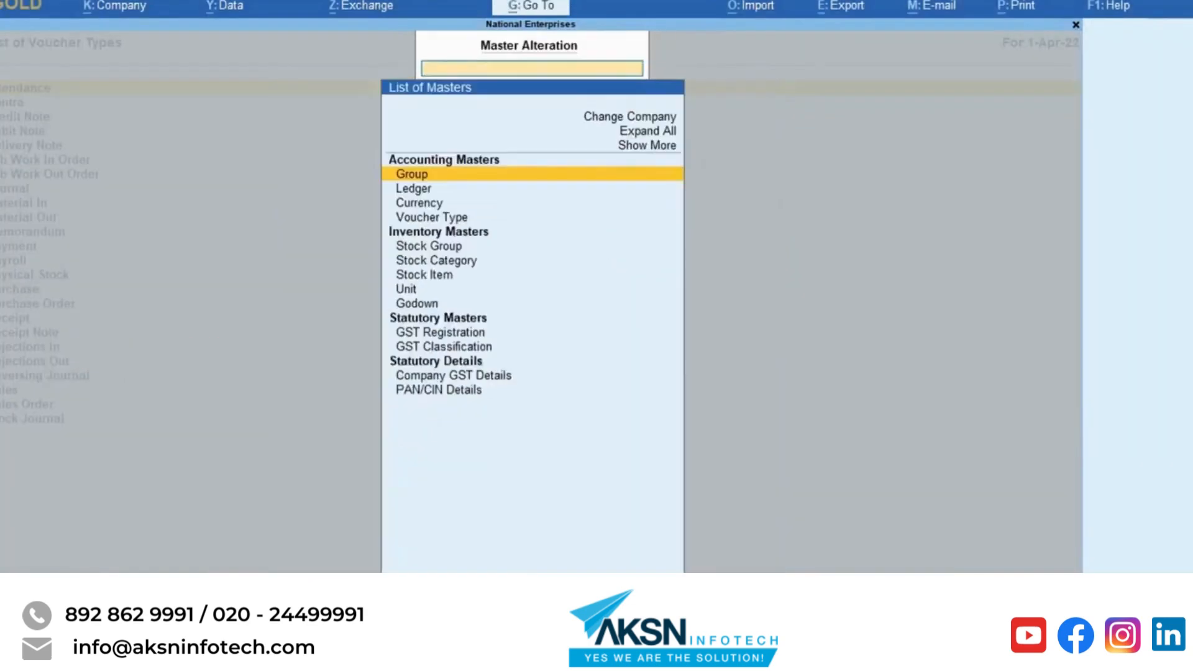
key("Down")
key("Down")
key("Down")
key("Return")
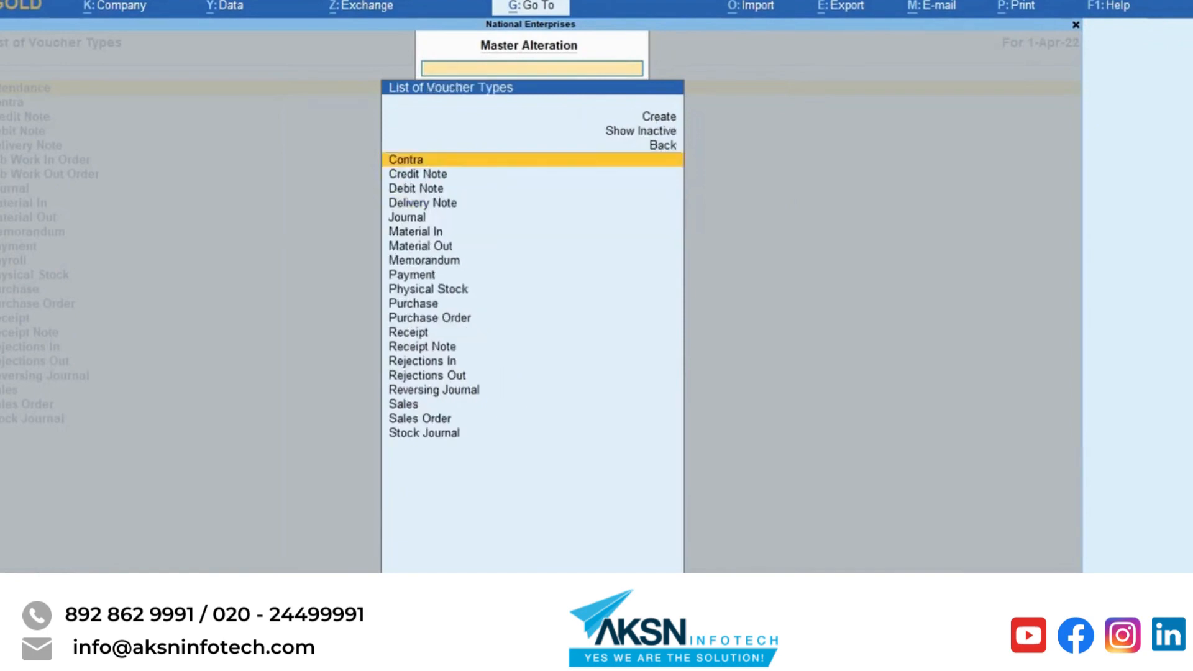
- Open the Purchase voucher type for alteration
key("Down")
key("Down")
key("Down")
key("Down")
key("Down")
key("Down")
key("Down")
key("Down")
key("Down")
key("Down")
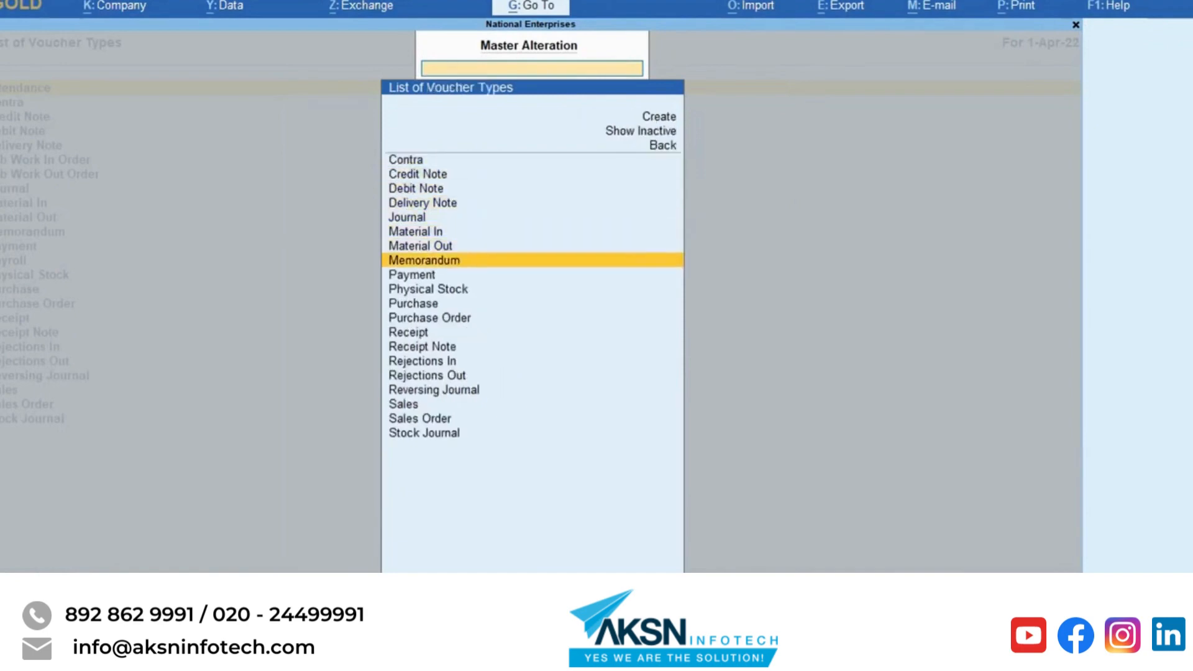
key("Return")
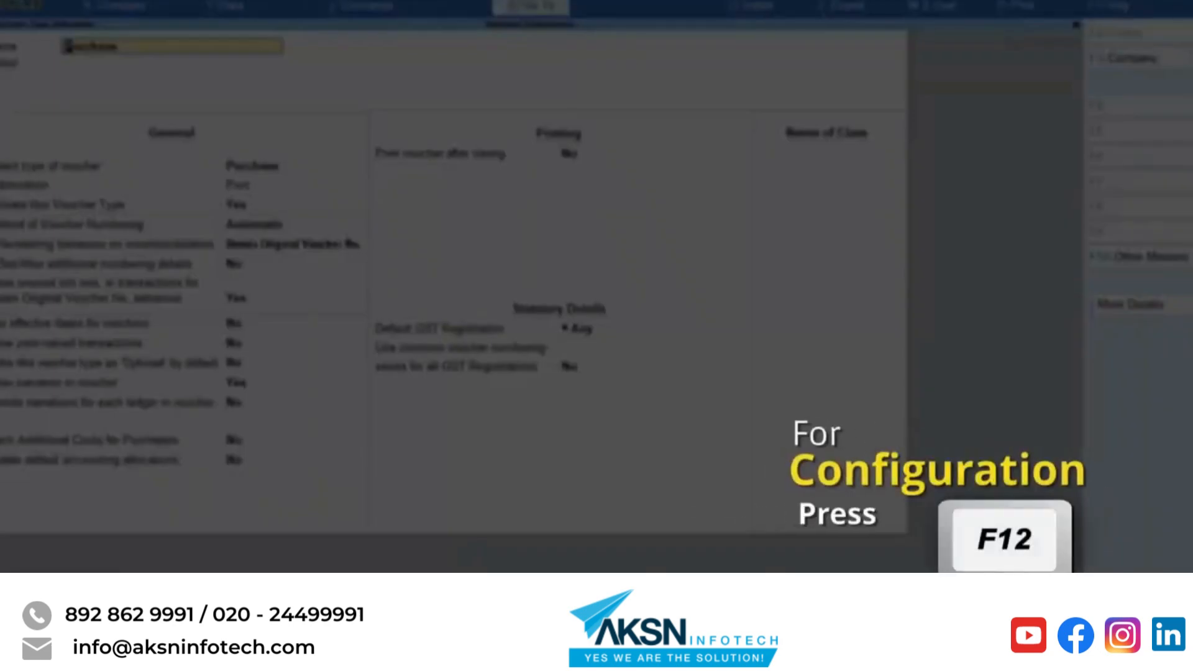
- In the voucher type configuration, set Define multiple numbering series for vouchers to Yes and save the configuration
key("F12")
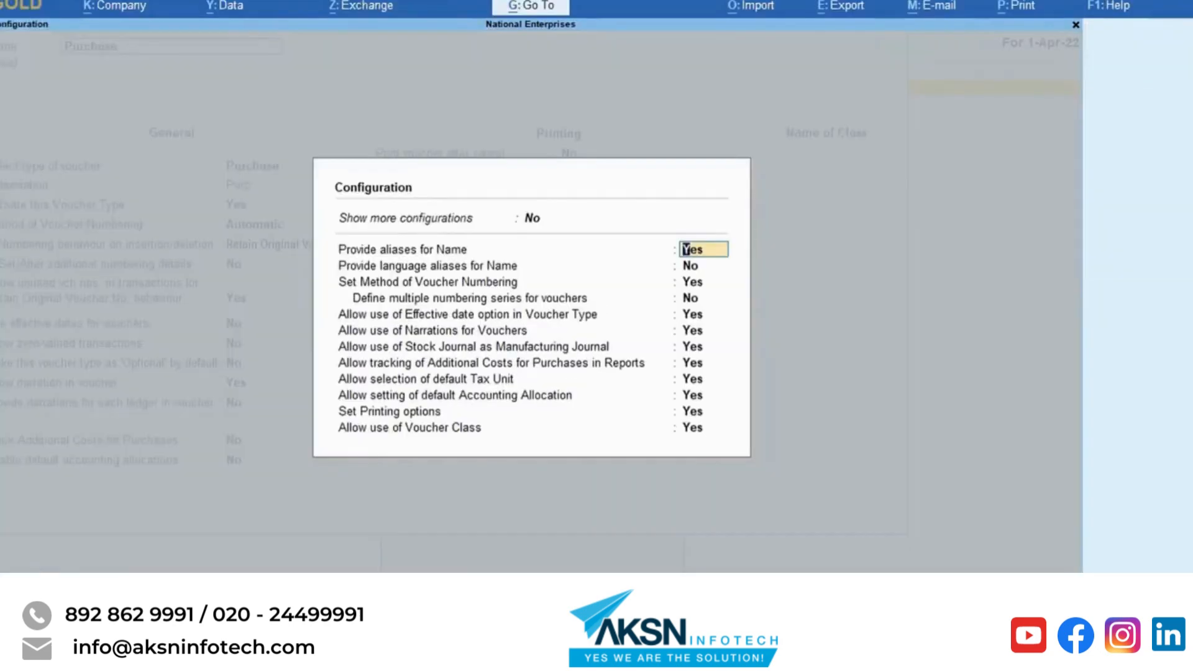
key("Down")
key("Down")
key("Down")
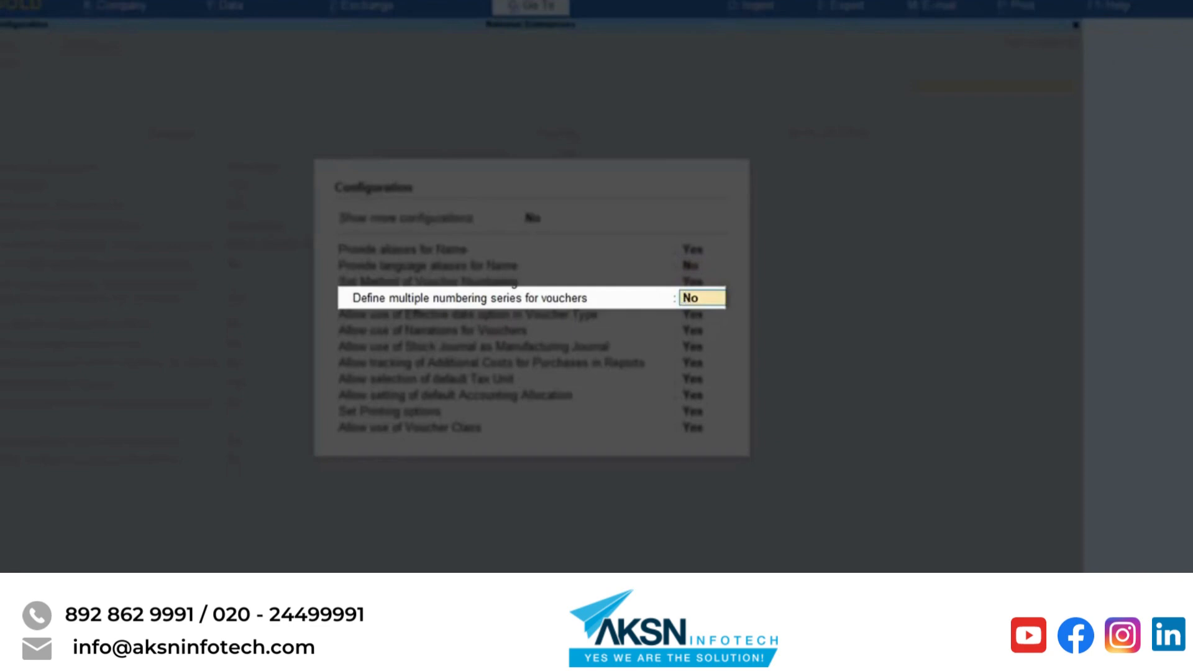
type("Yes")
key("Return")
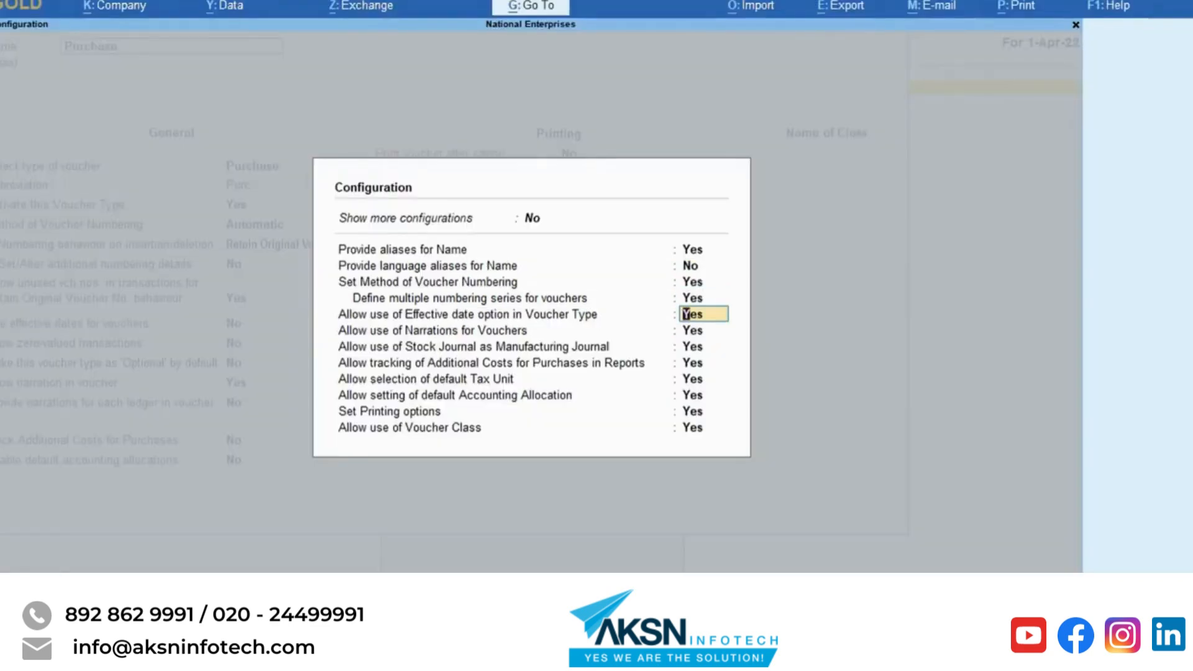
key("ctrl+a")
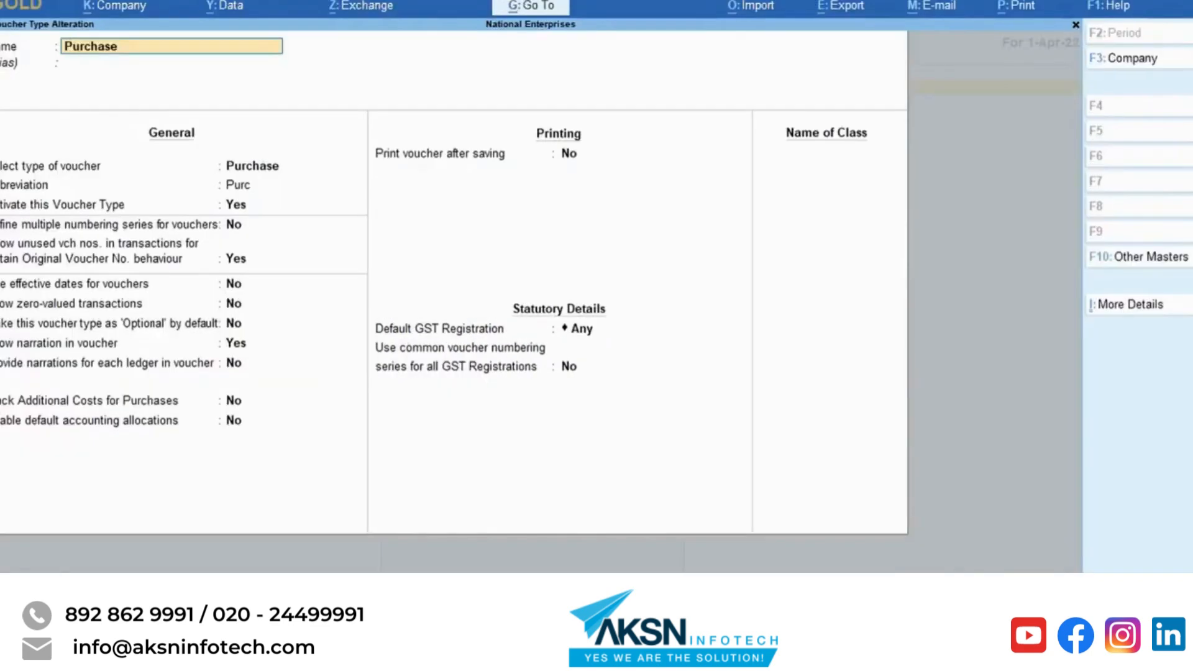
- Enable multiple numbering series for the Purchase voucher type by setting the option to Yes
key("Return")
key("Return")
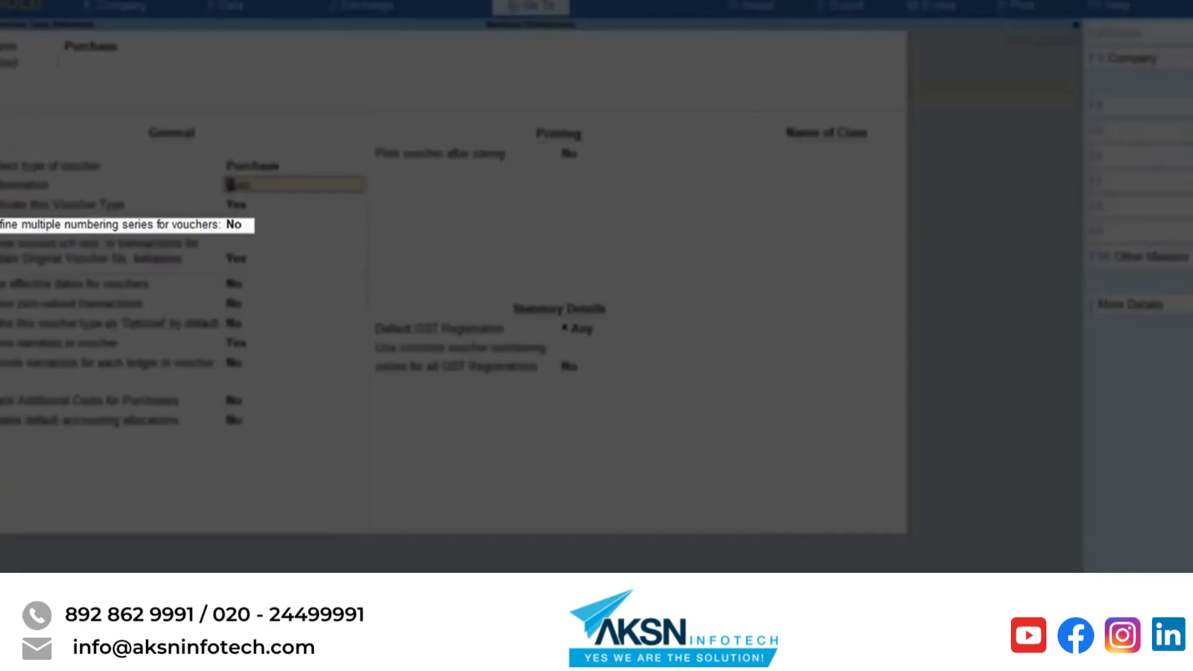
key("Return")
key("Return")
type("Y")
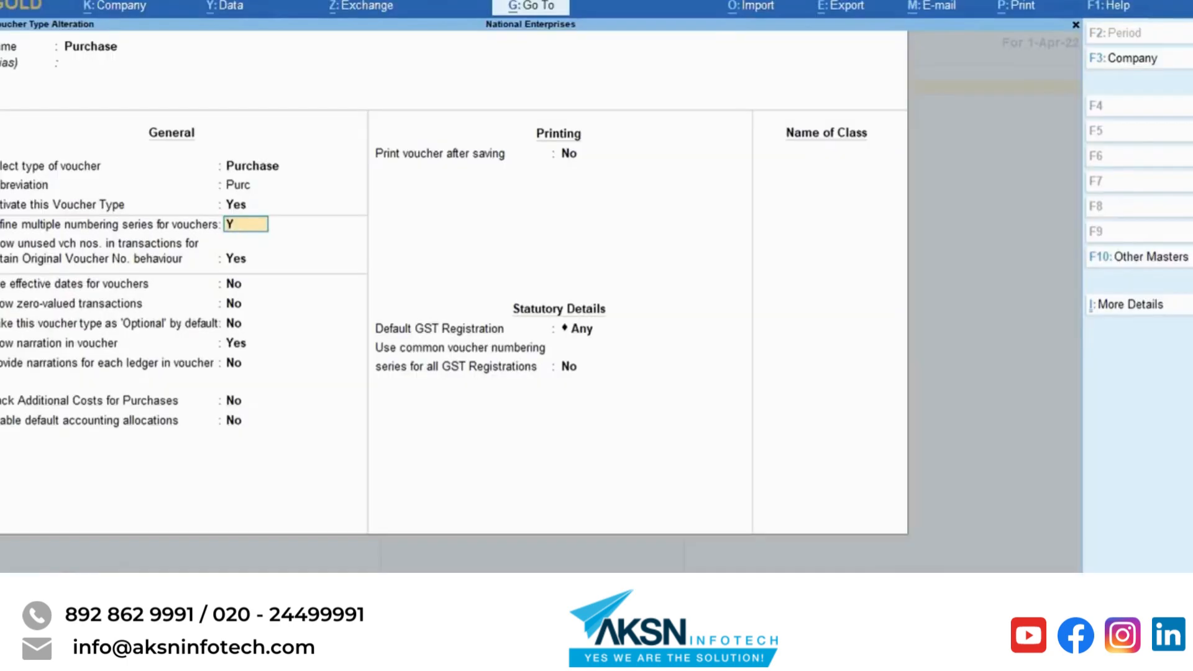
type("es")
key("Return")
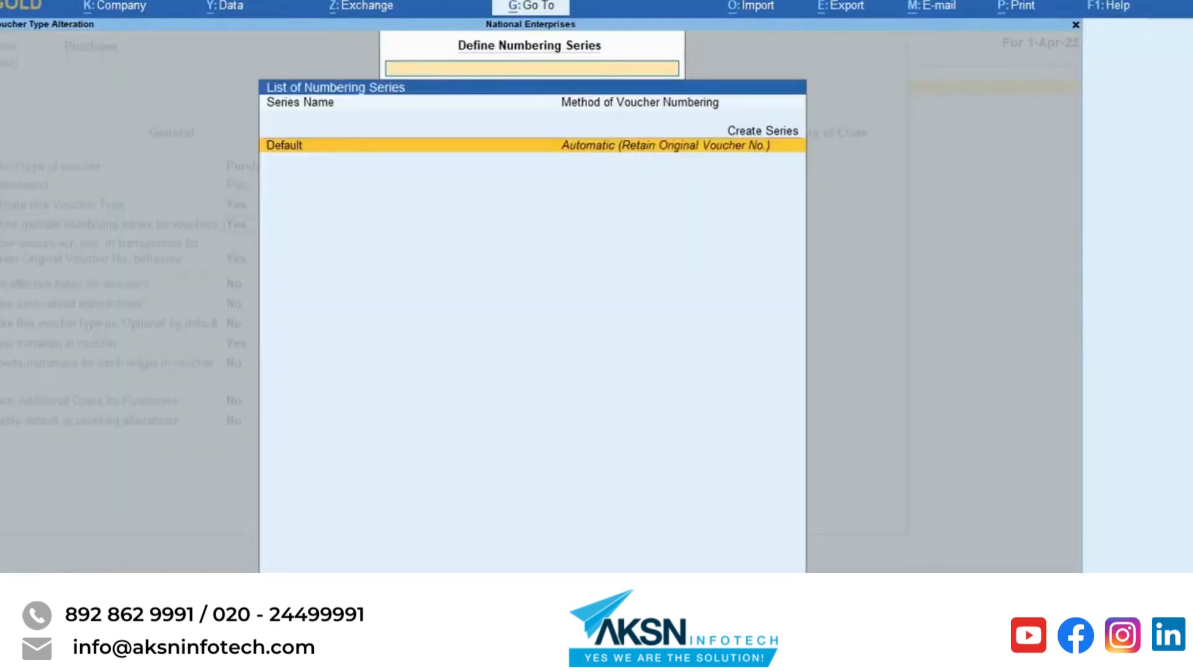
- Create a numbering series Kar/Purchase with Automatic numbering, Retain Original Voucher No. and no additional numbering details, and finish the series list
key("Up")
key("Return")
type("Kar/Purchase")
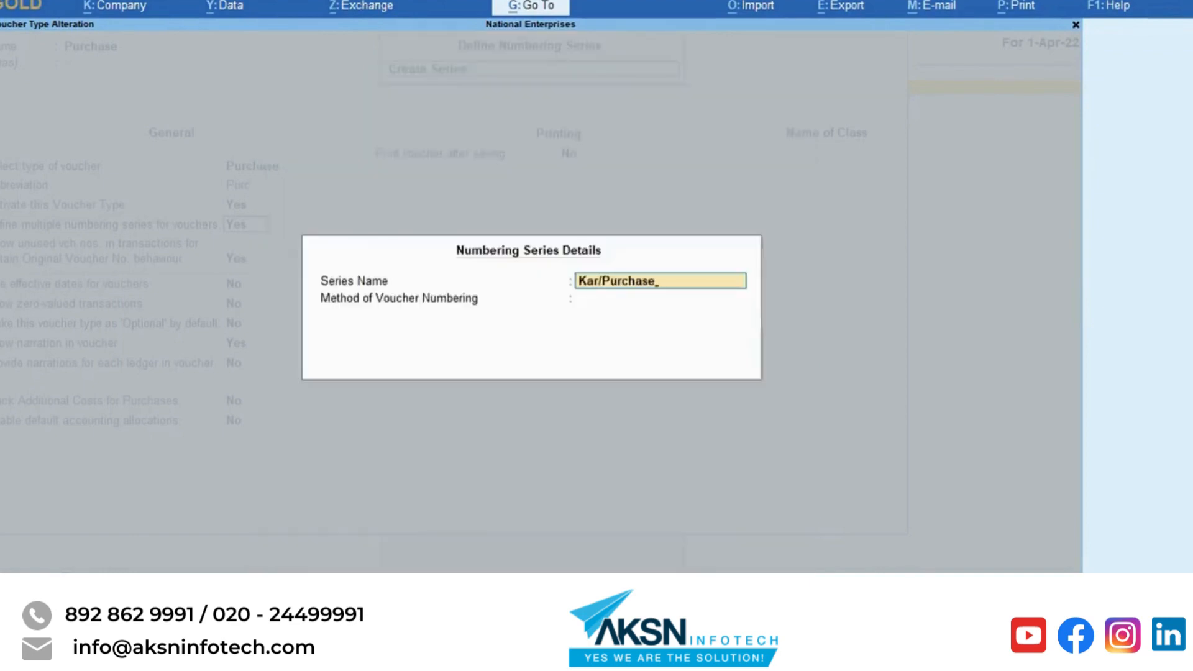
key("Return")
key("Return")
key("Return")
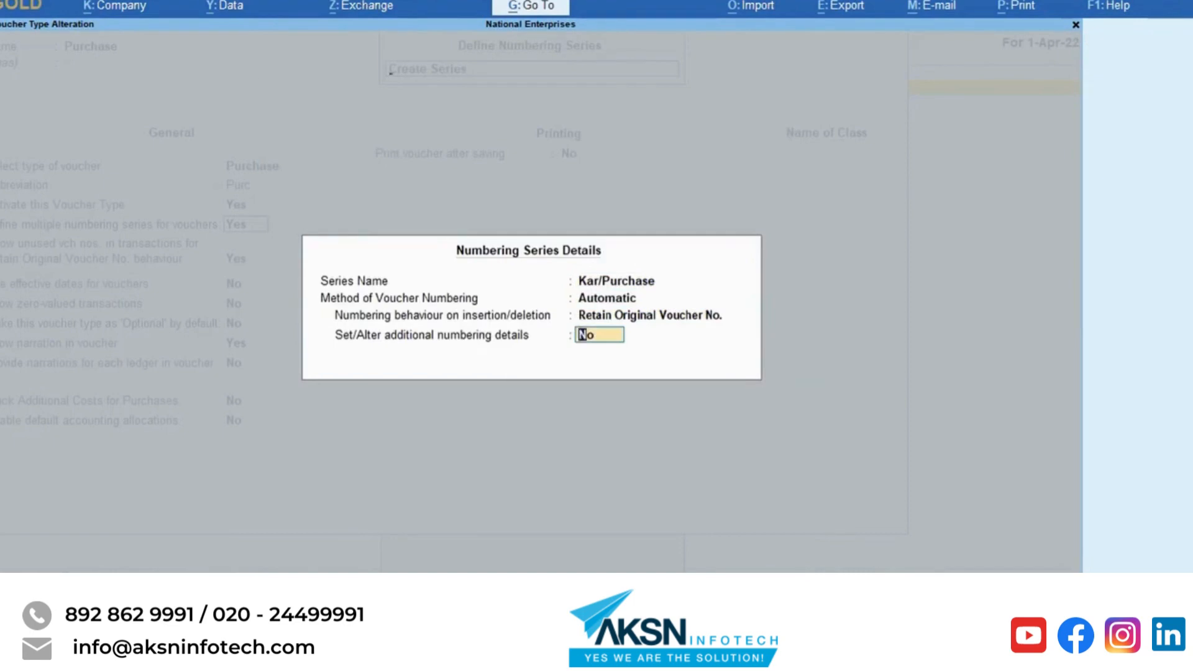
key("Return")
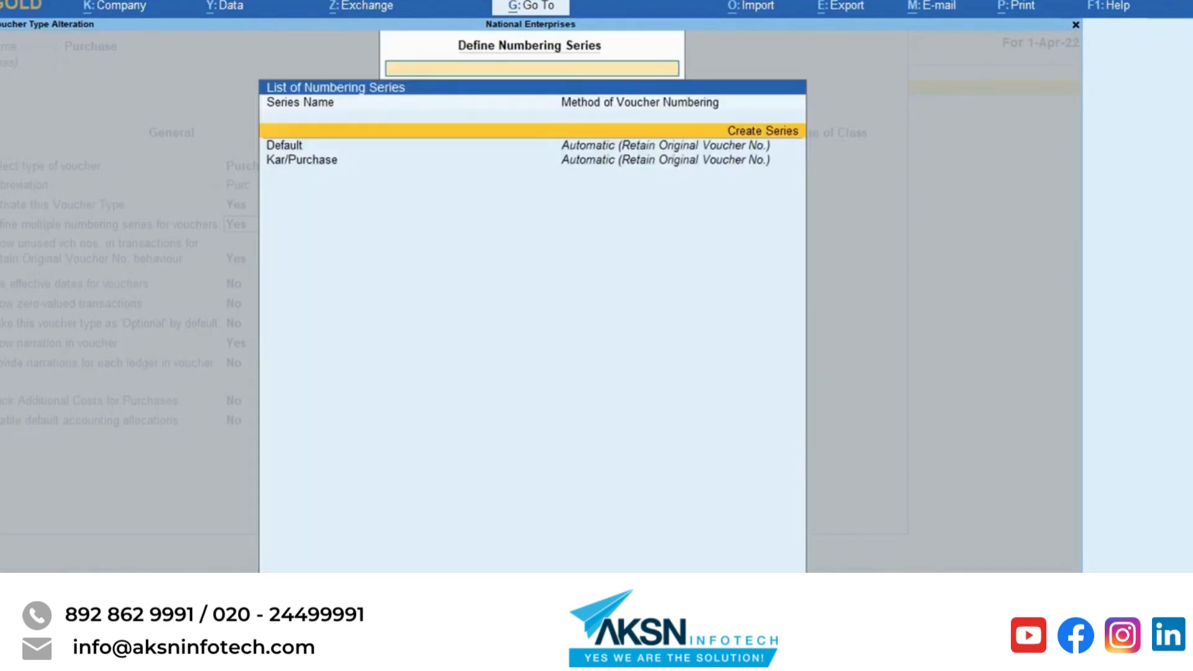
key("Escape")
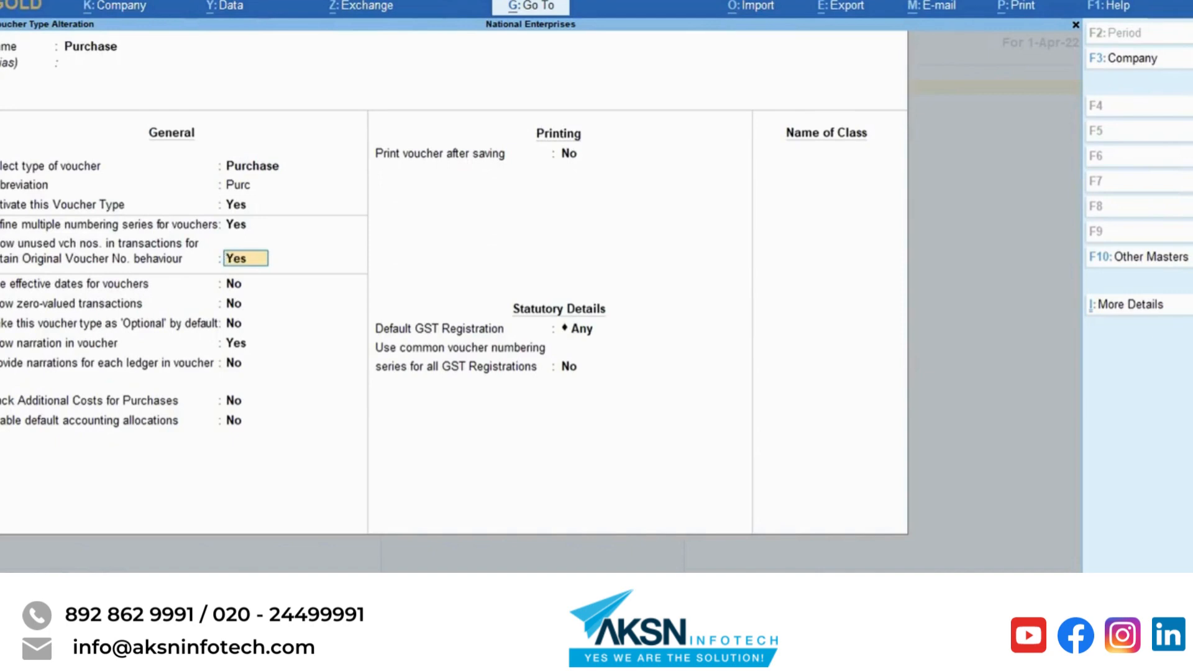
- Save the altered Purchase voucher type and leave master alteration
key("ctrl+a")
key("Escape")
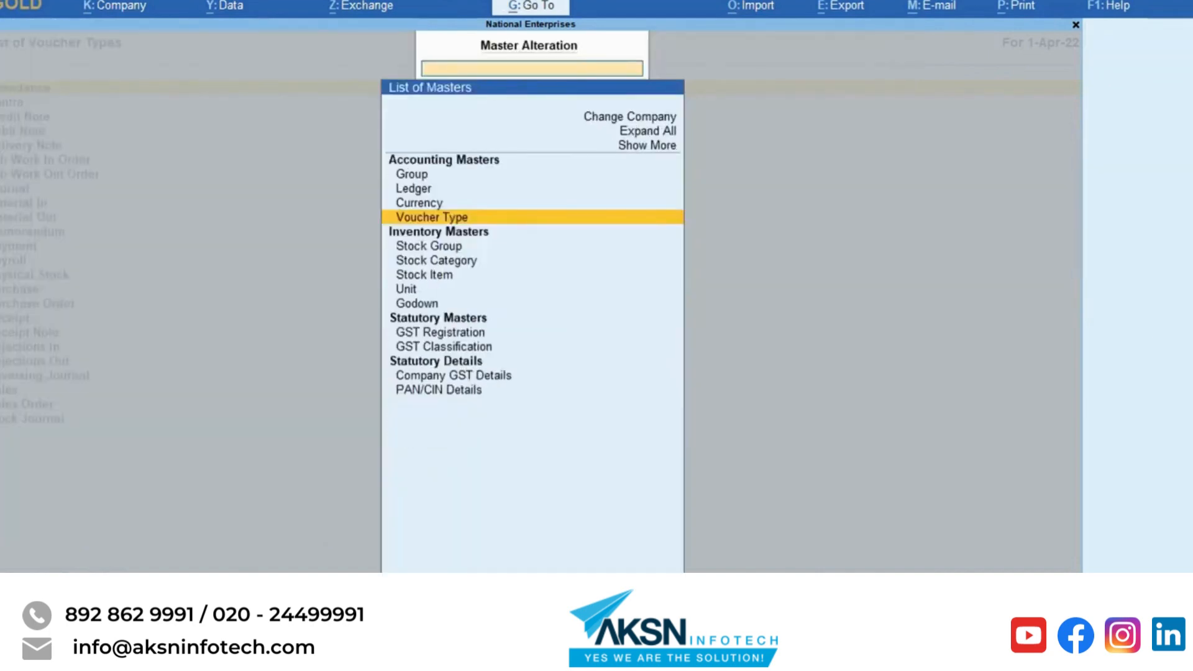
key("Escape")
- Open the company features of National Enterprises and bring up its list of GST registrations
key("F11")
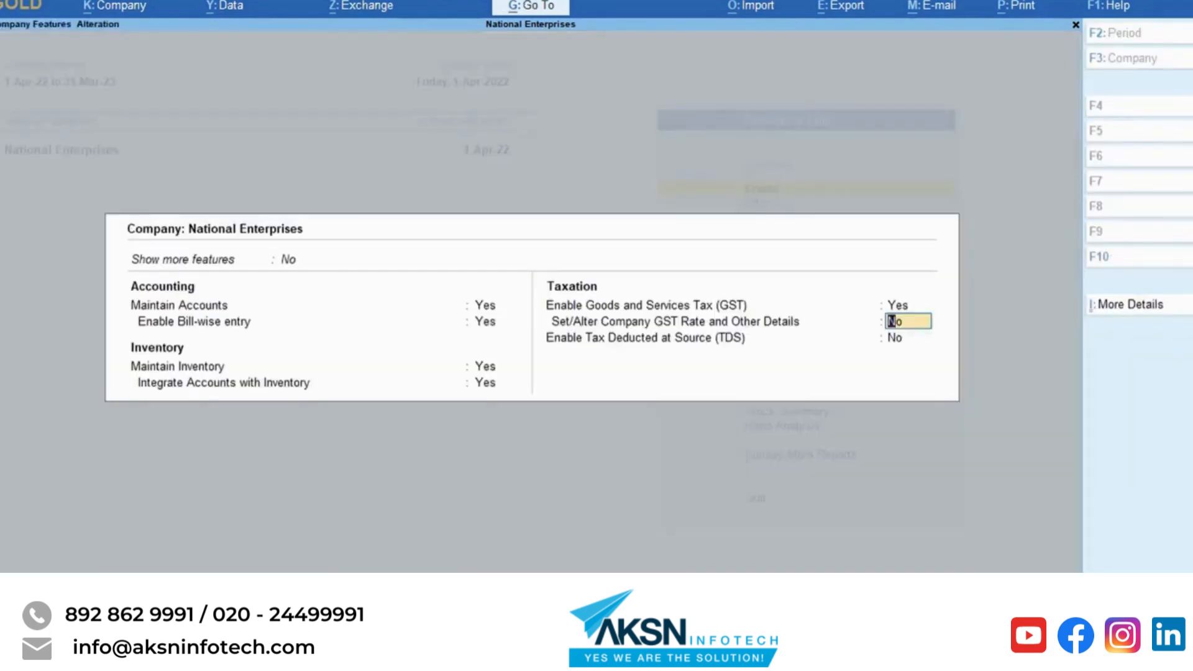
key("Up")
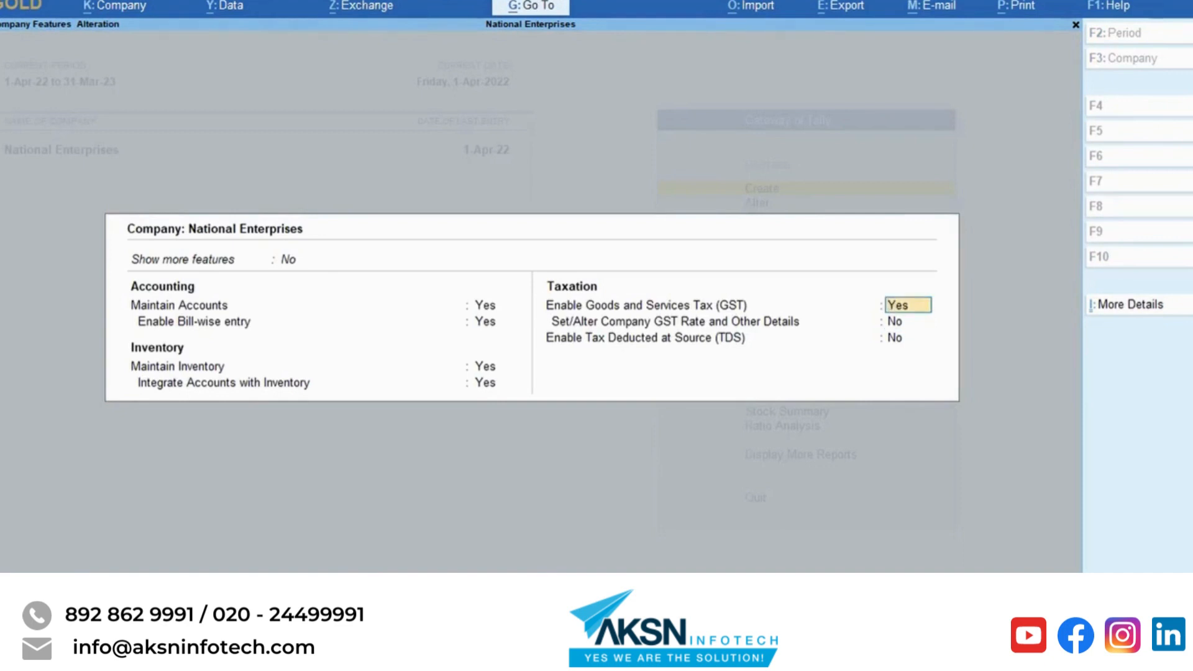
key("Return")
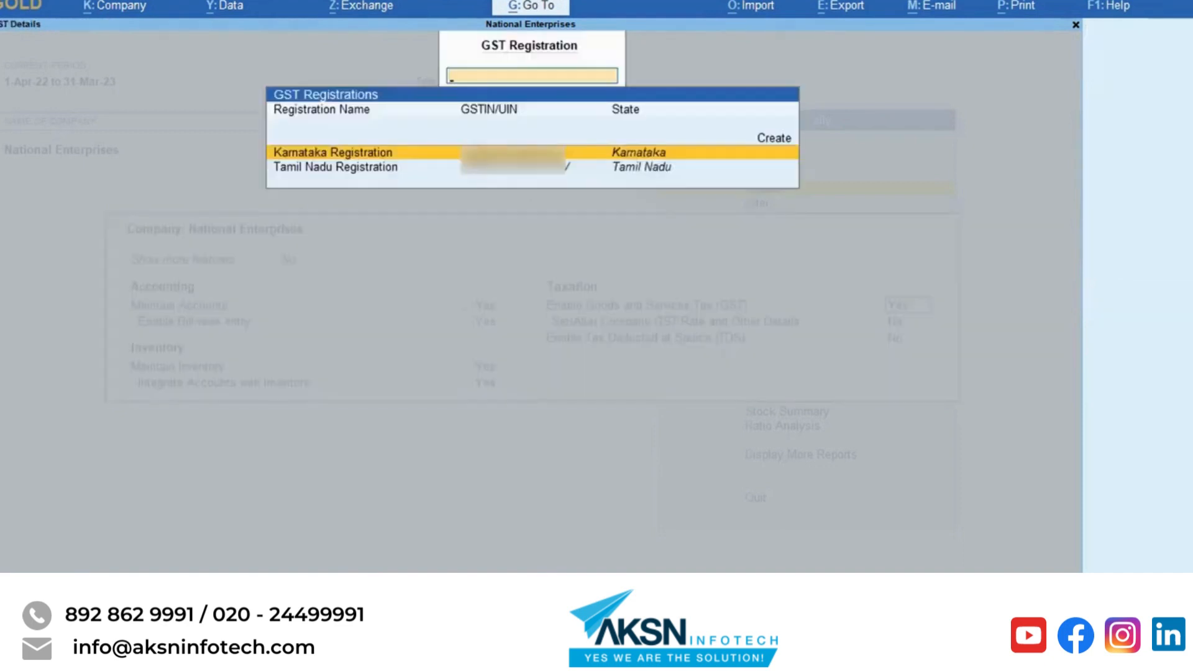
key("Down")
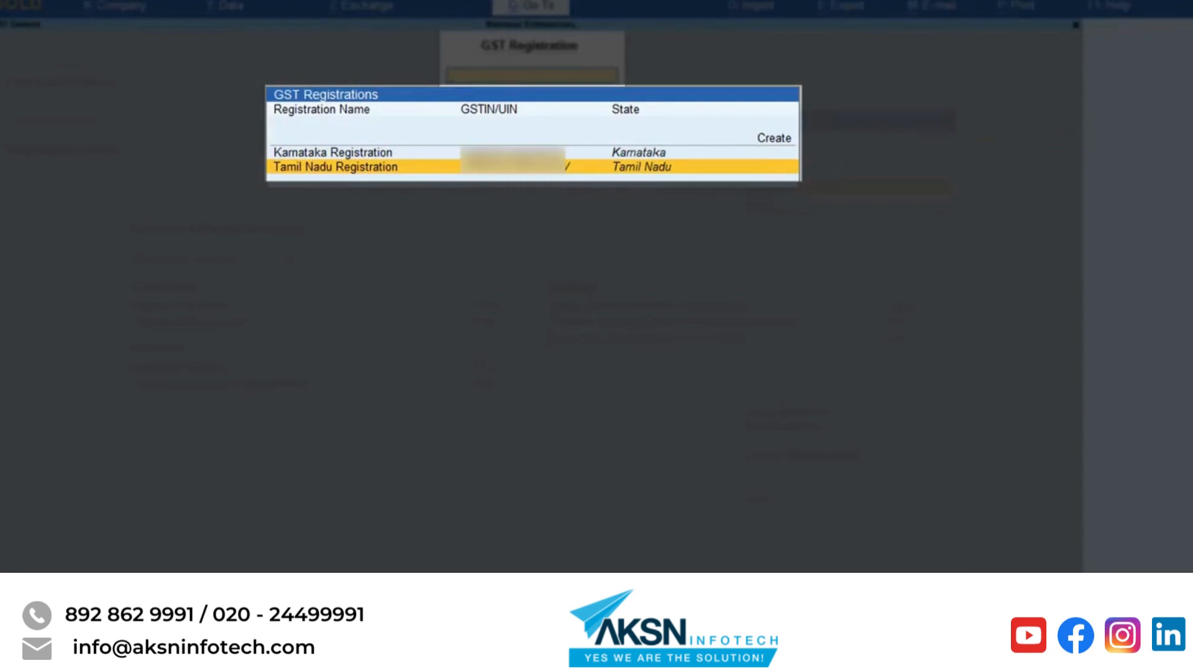
key("Up")
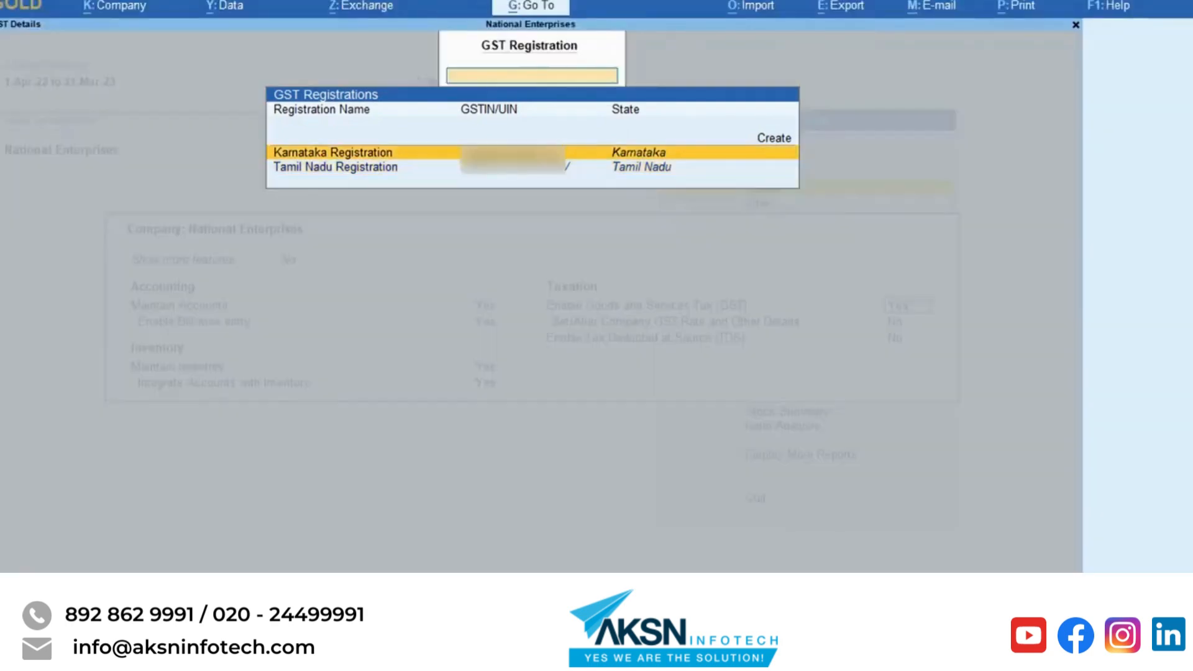
- Review the GST details of the Karnataka and Tamil Nadu registrations and return to the registration list
key("Return")
key("Escape")
key("Escape")
key("Return")
key("Down")
key("Return")
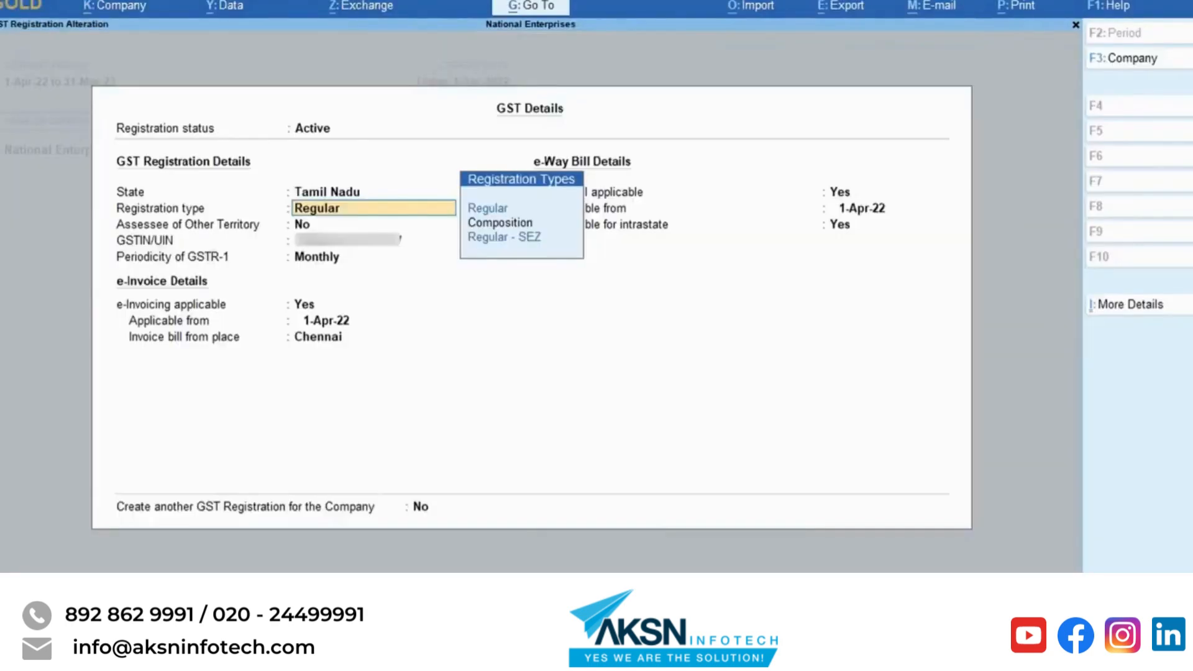
key("Escape")
key("Escape")
key("Return")
key("Escape")
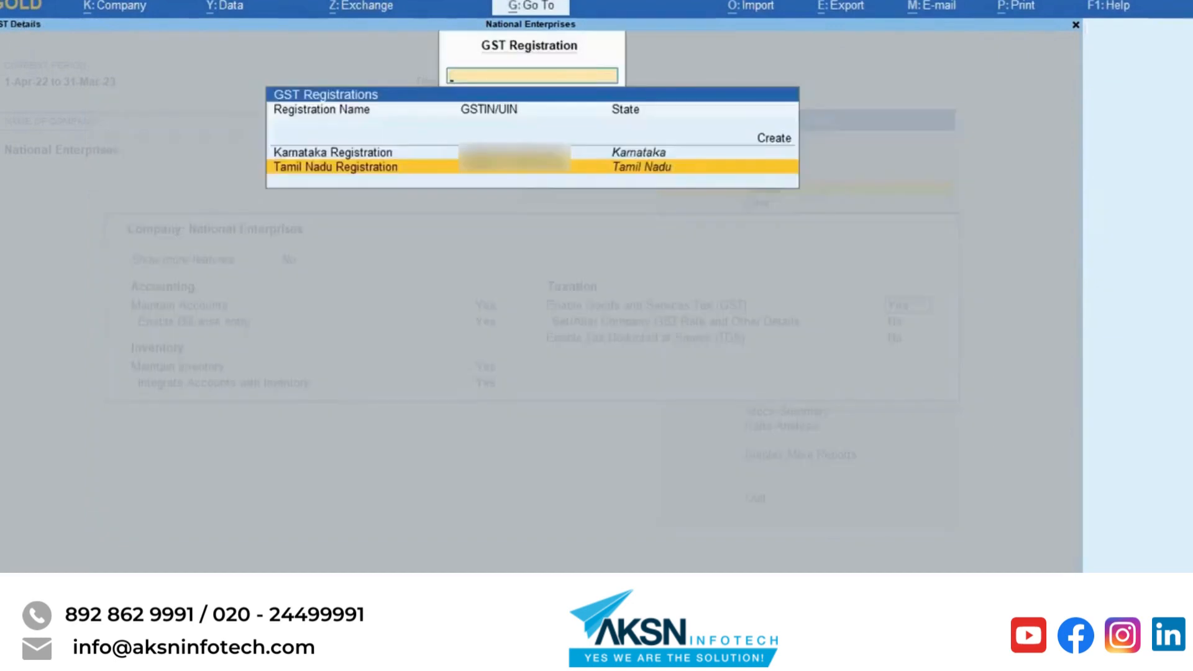
- Leave the GST registration list and set Set/Alter Company GST Rate and Other Details to Yes
key("Escape")
type("Yes")
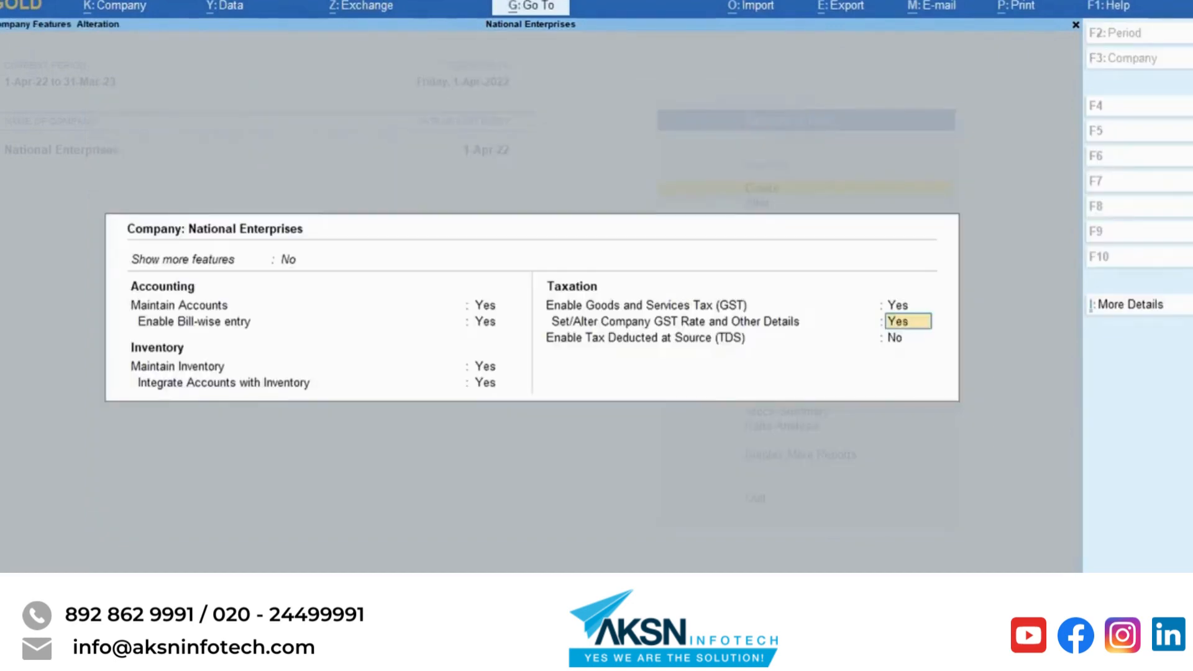
key("Return")
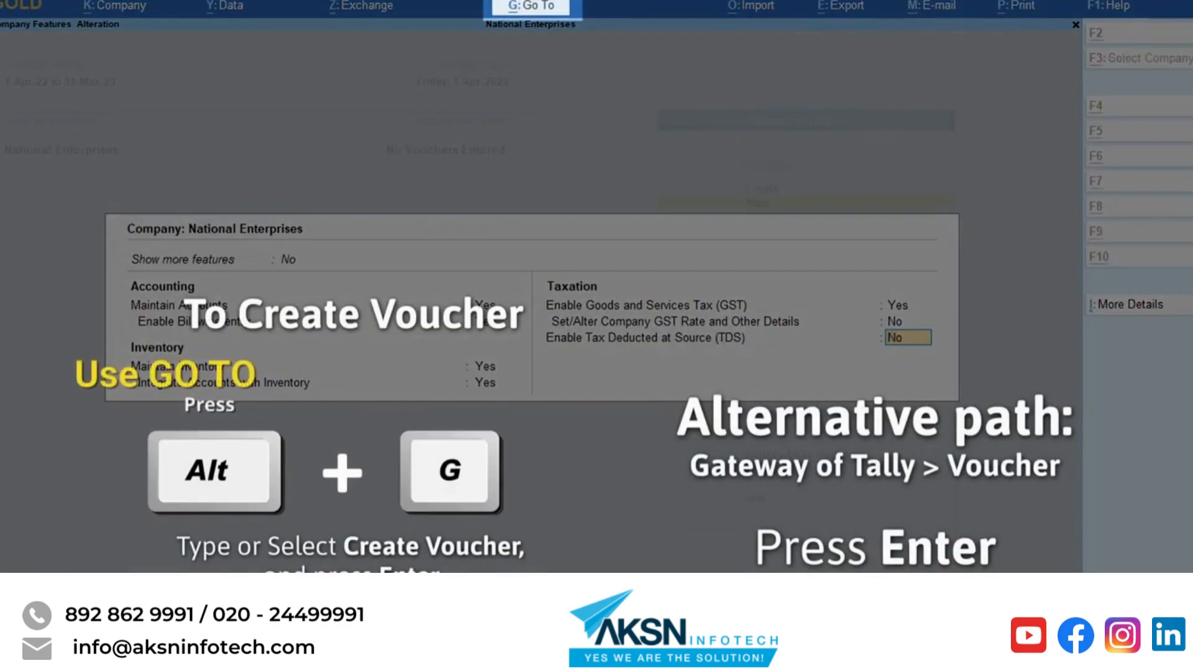
- Start creating a new voucher for National Enterprises
key("alt+g")
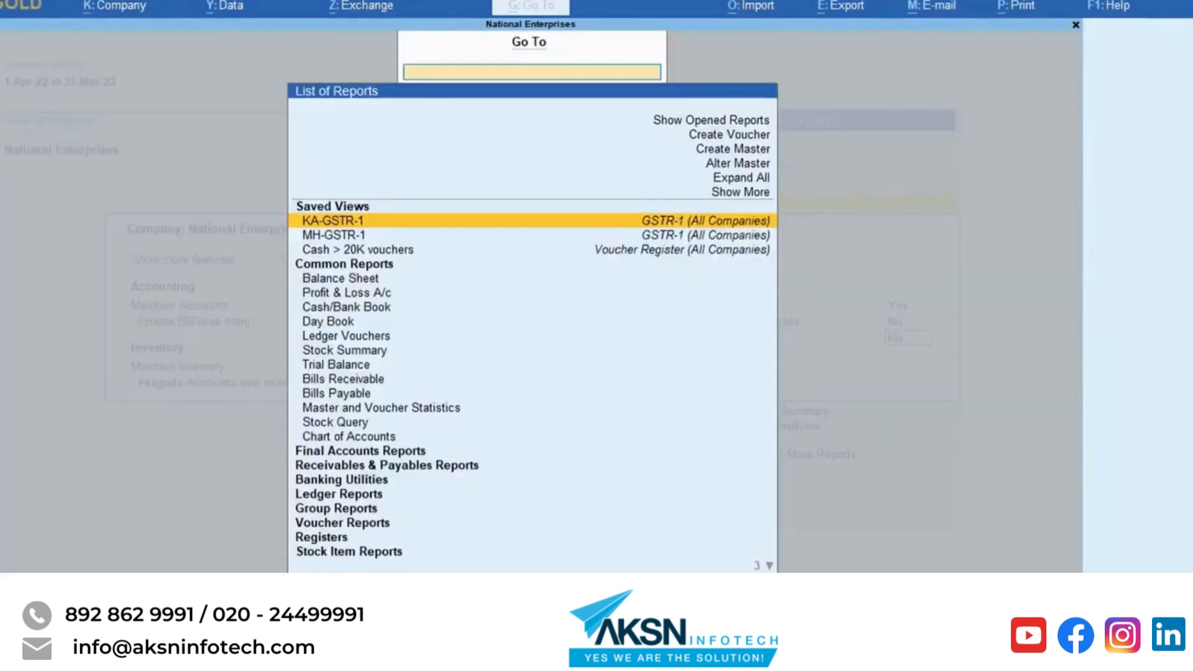
key("Up")
key("Up")
key("Up")
key("Up")
key("Up")
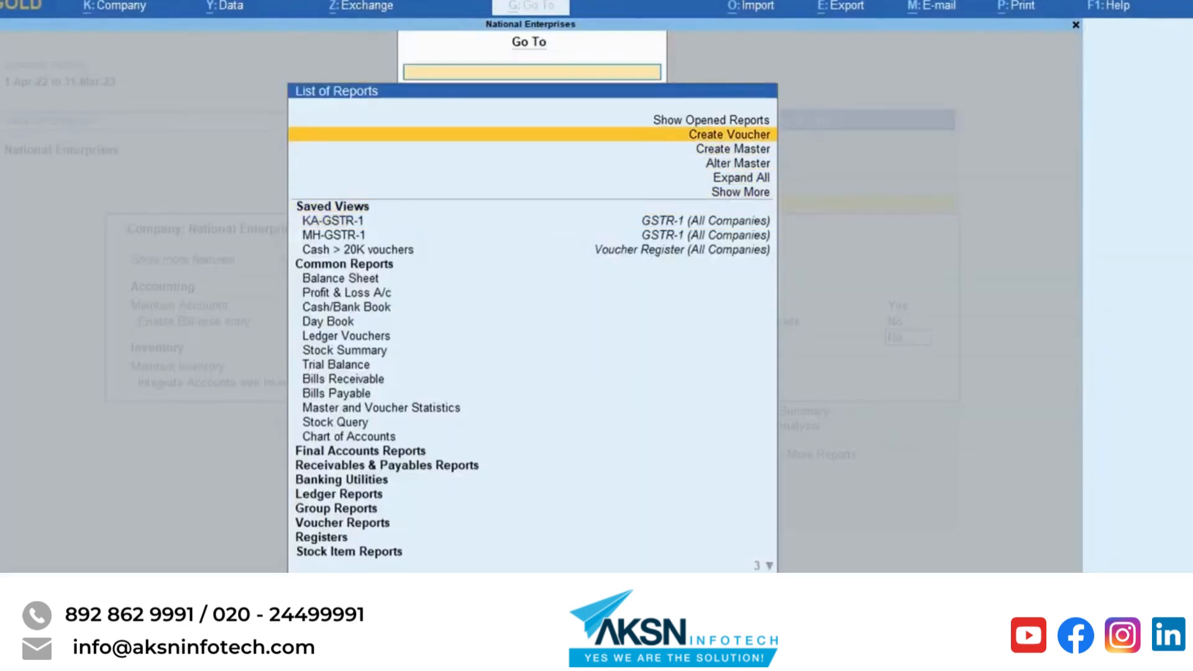
key("Return")
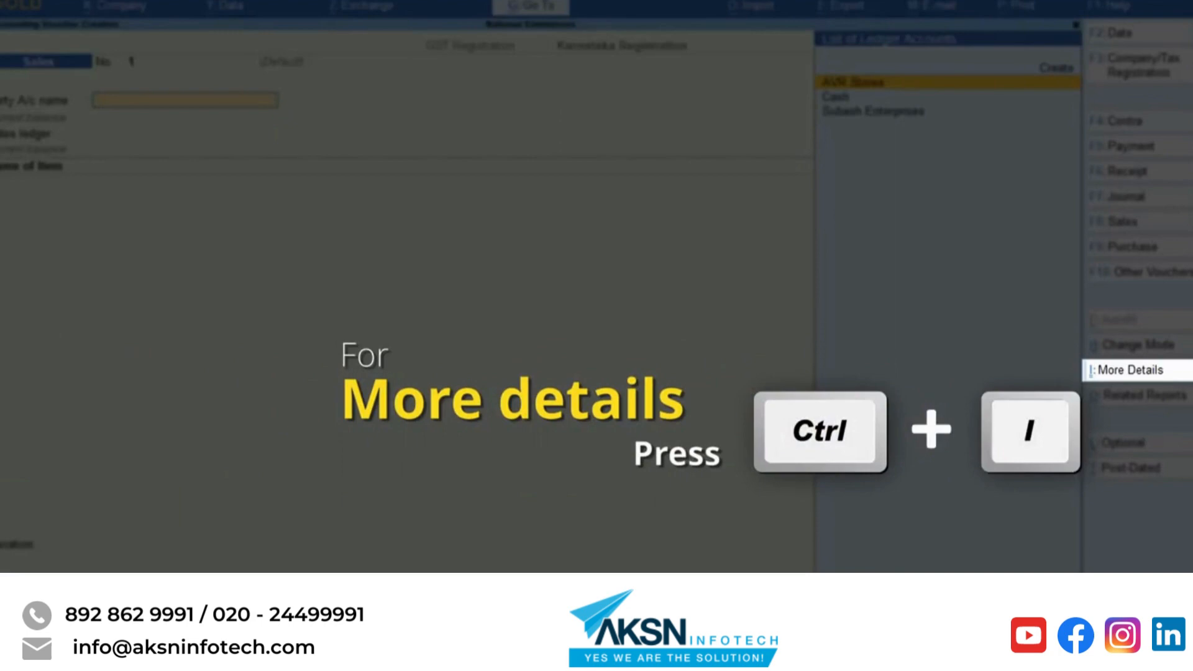
- Open the GST Registration Details of the sales voucher from its additional details
key("ctrl+i")
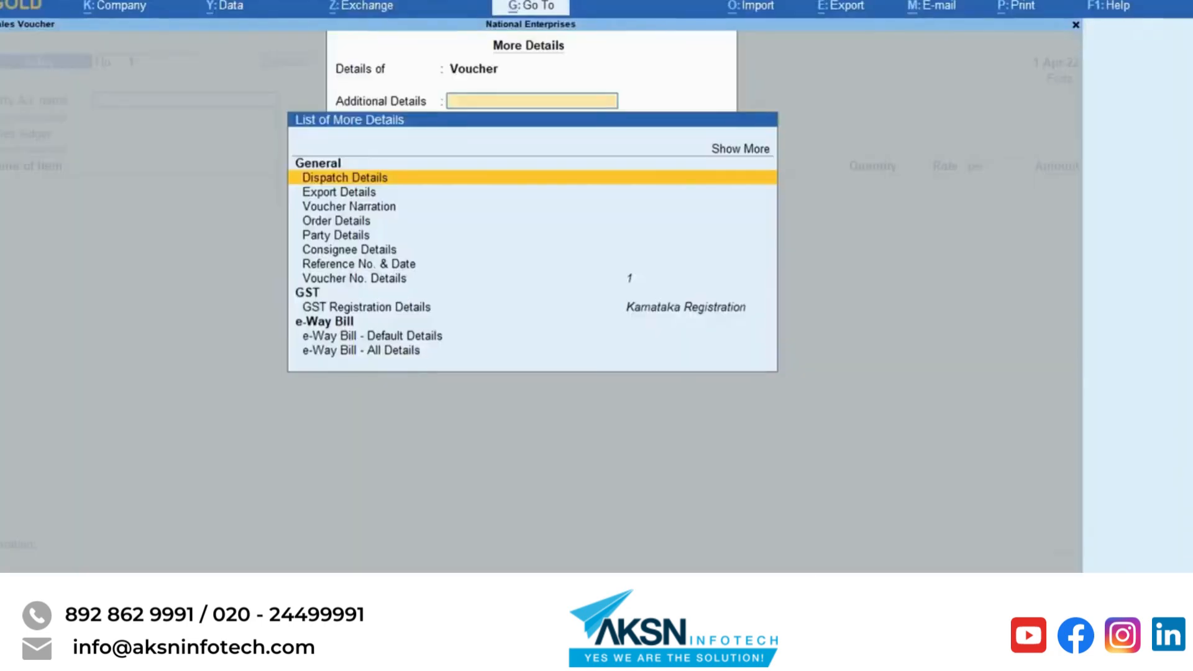
key("Down")
key("Down")
key("Down")
key("Down")
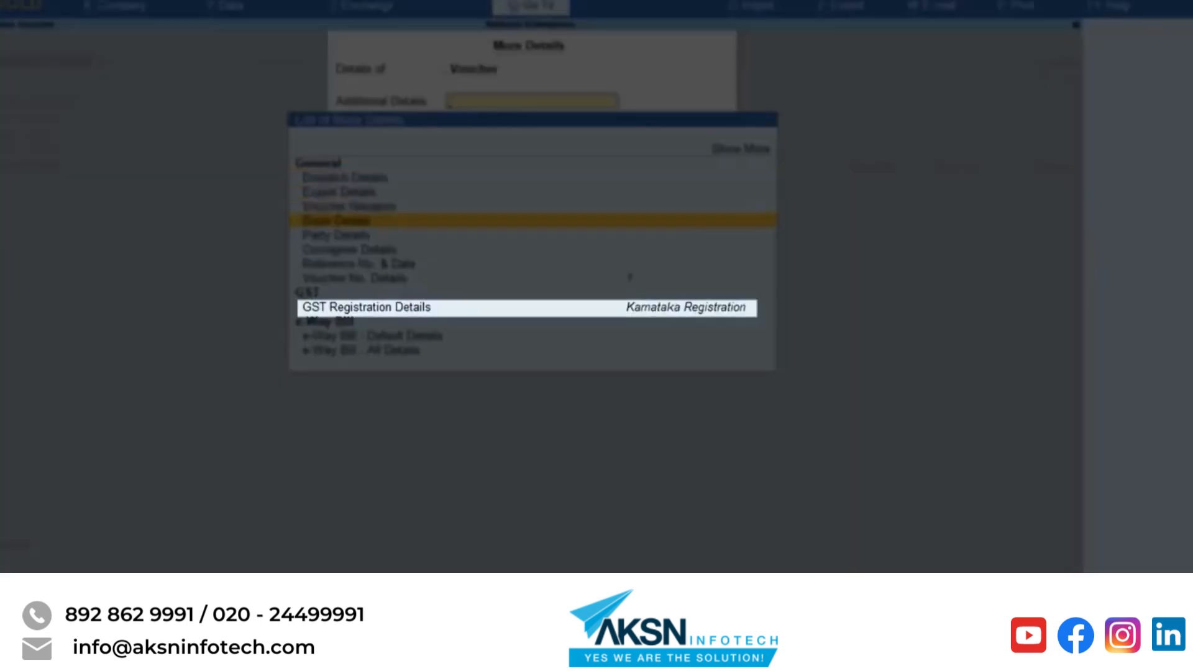
key("Down")
key("Down")
key("Down")
key("Down")
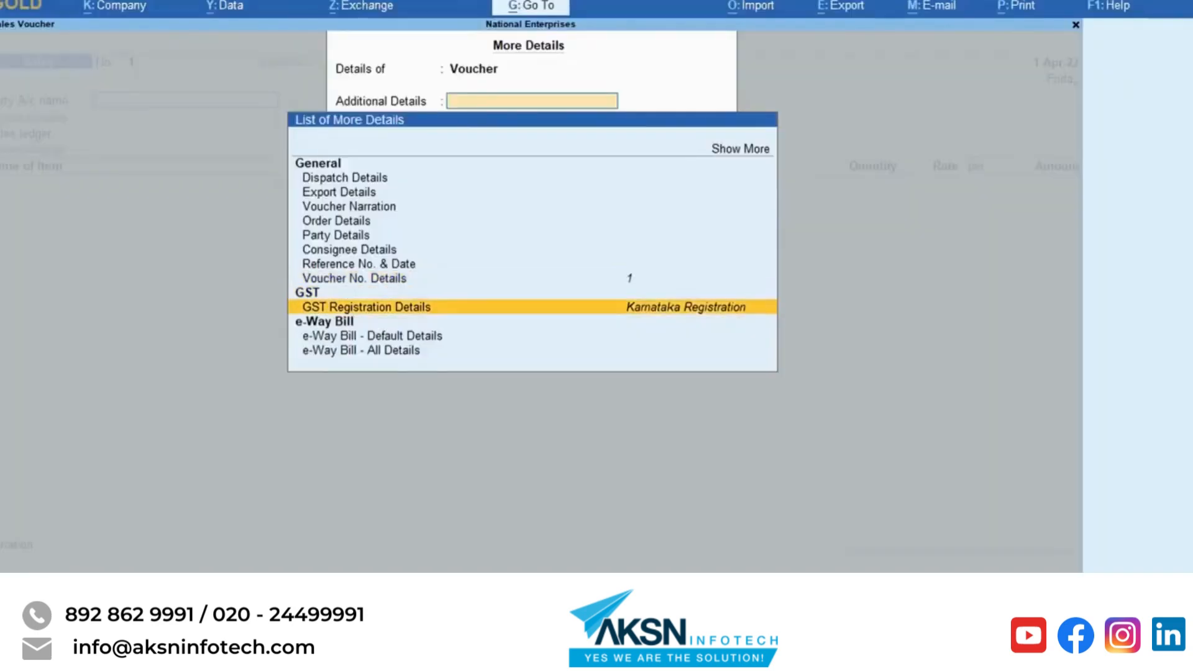
key("Return")
- Accept Karnataka Registration with the Default series and the System Default voucher number for the sales voucher
key("Return")
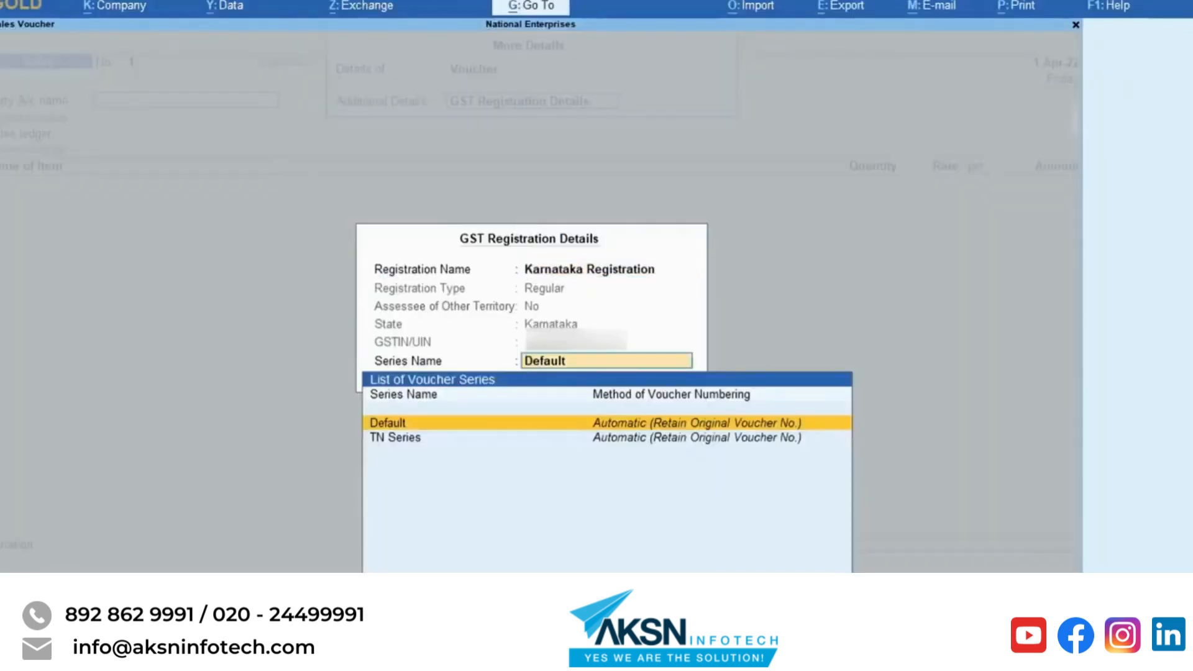
key("Return")
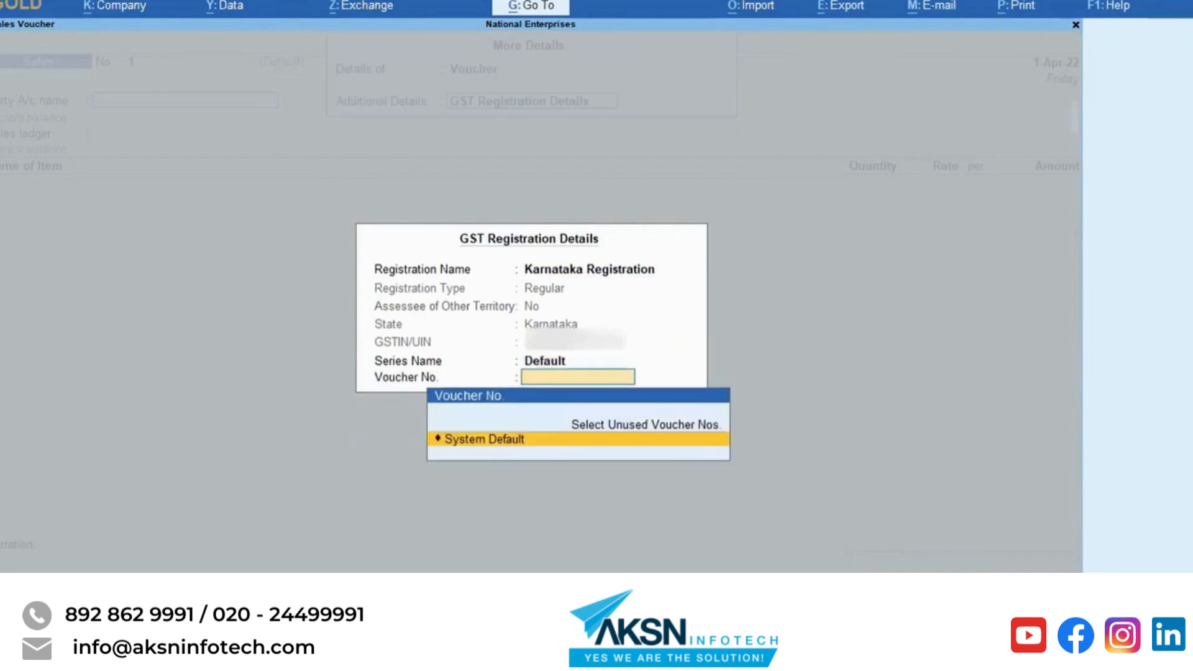
key("Return")
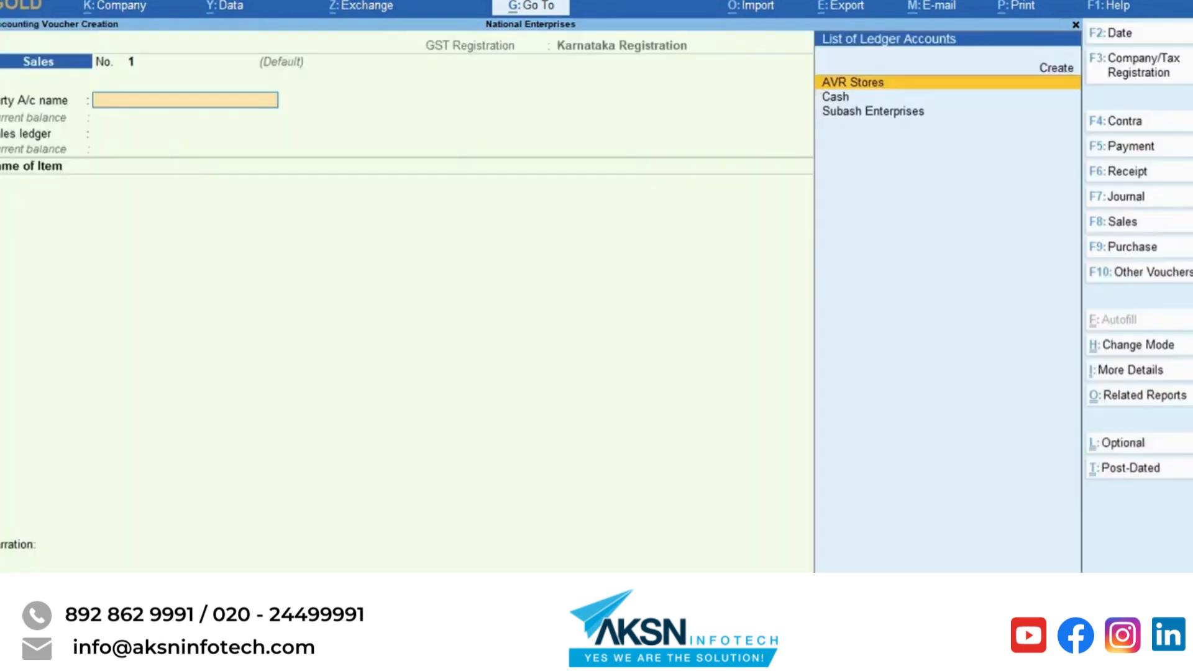
- Set Subash Enterprises as the party and Sales as the sales ledger, accepting the dispatch and party details as they are
key("Down")
key("Down")
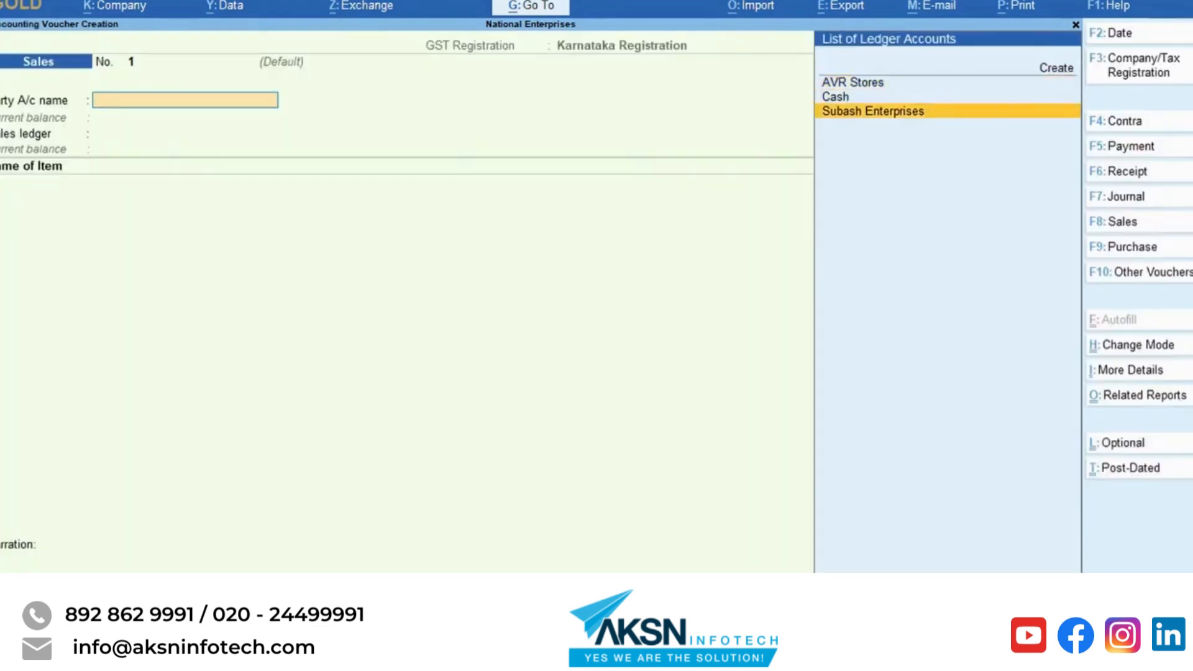
key("Return")
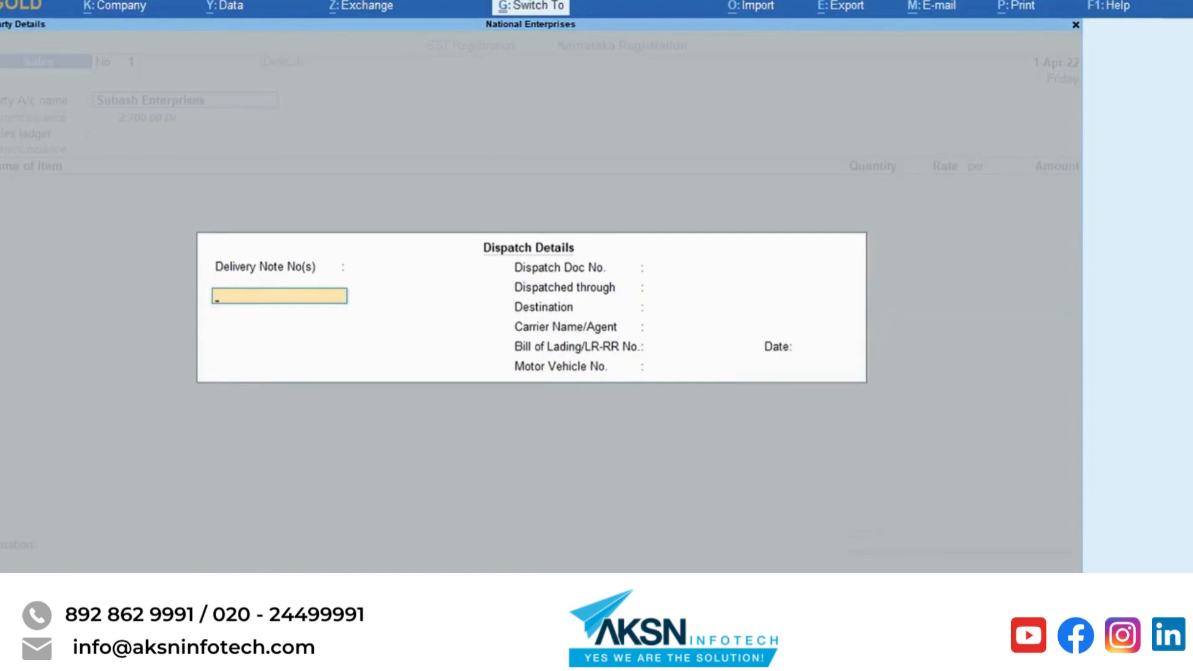
key("ctrl+a")
key("ctrl+a")
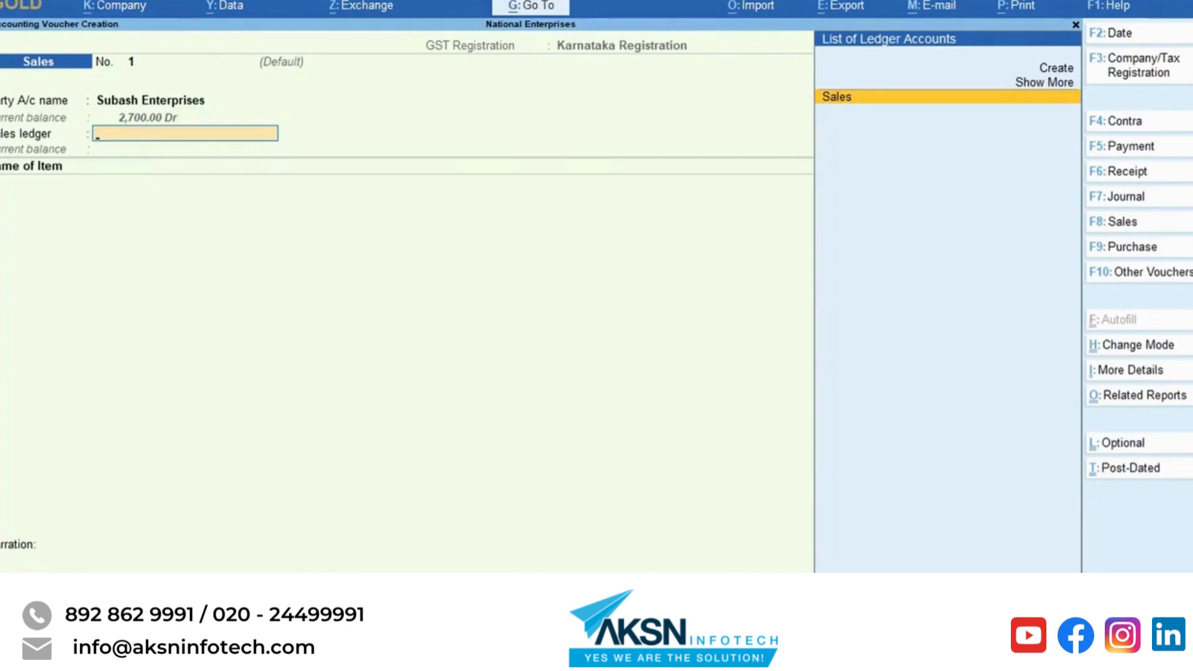
key("Return")
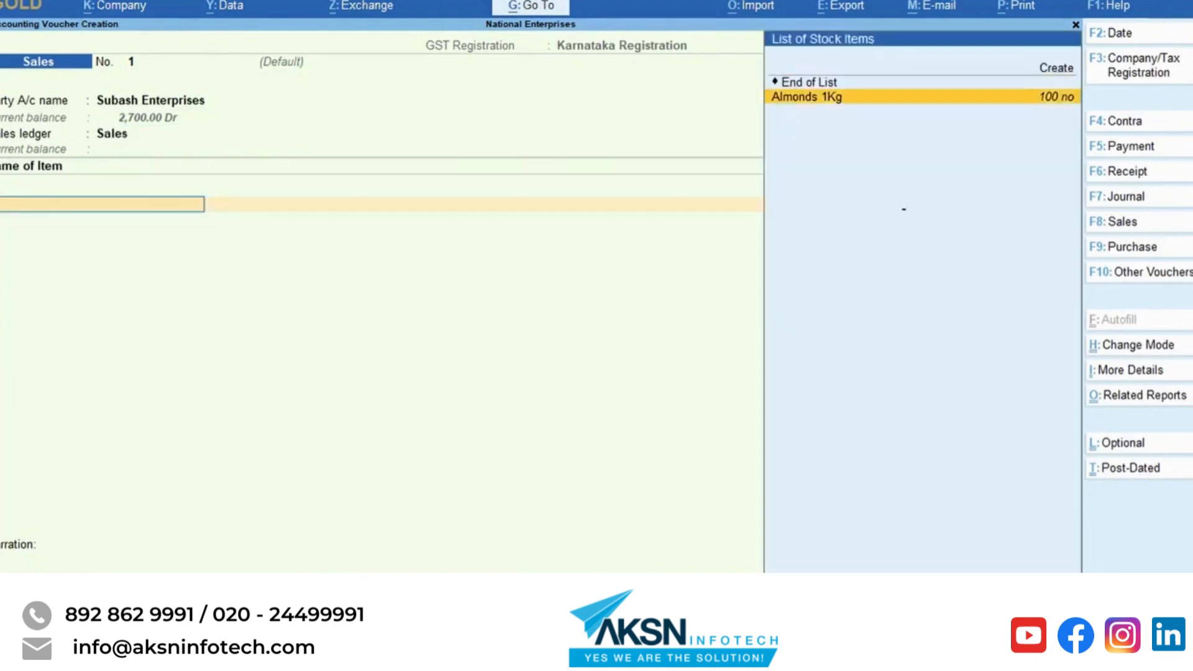
- Add the stock item Almonds 1Kg to the sales voucher with quantity 10 and rate 900
key("Return")
type("10")
key("Return")
type("900")
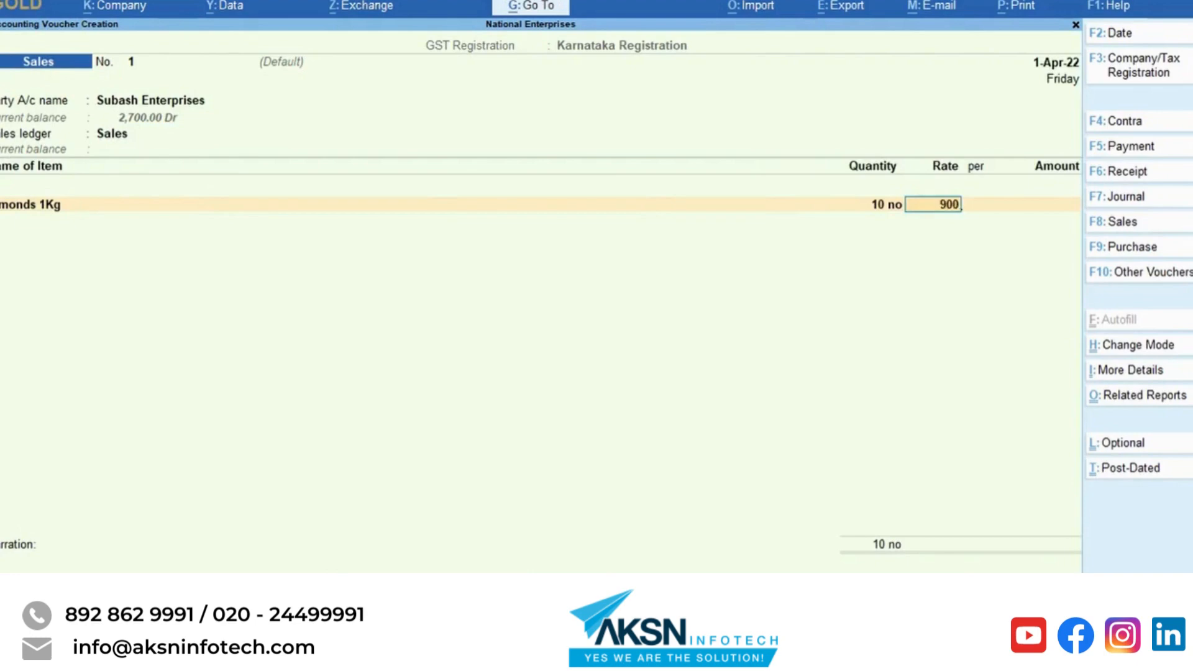
key("Return")
key("Return")
key("Return")
key("ctrl+a")
- Add the CGST and SGST tax ledgers below the stock item in the sales voucher
type("cg")
key("Return")
key("Return")
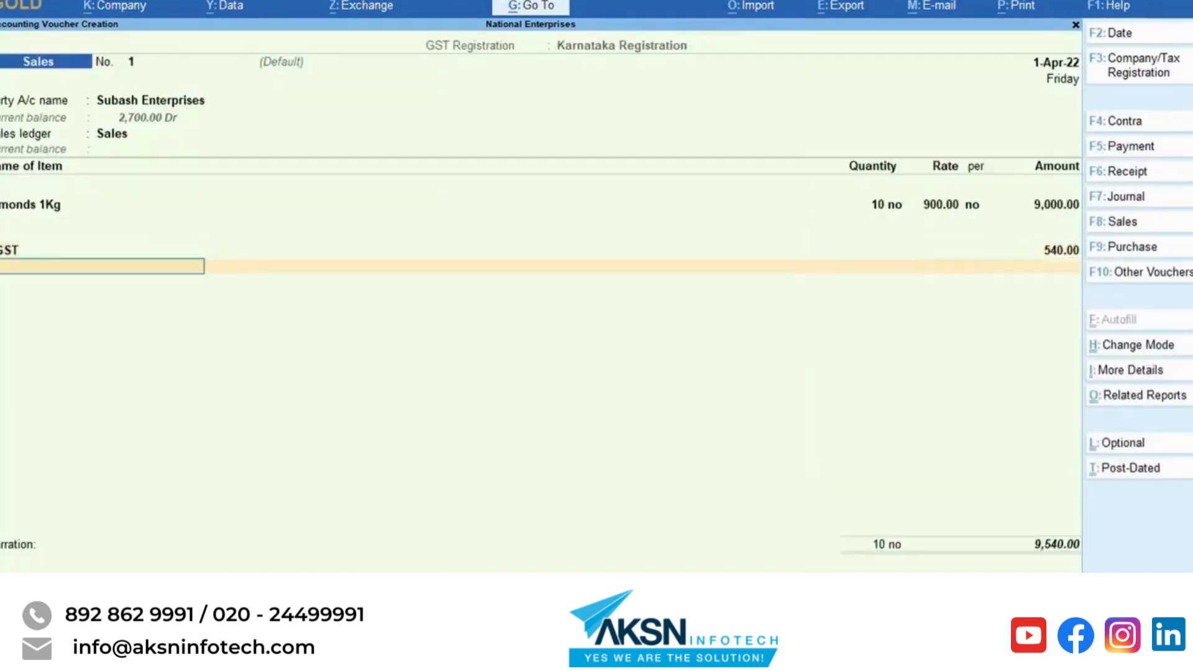
type("sg")
key("Return")
key("Return")
- Accept the New Ref bill-wise details for Subash Enterprises and save the sales voucher
key("Return")
key("Return")
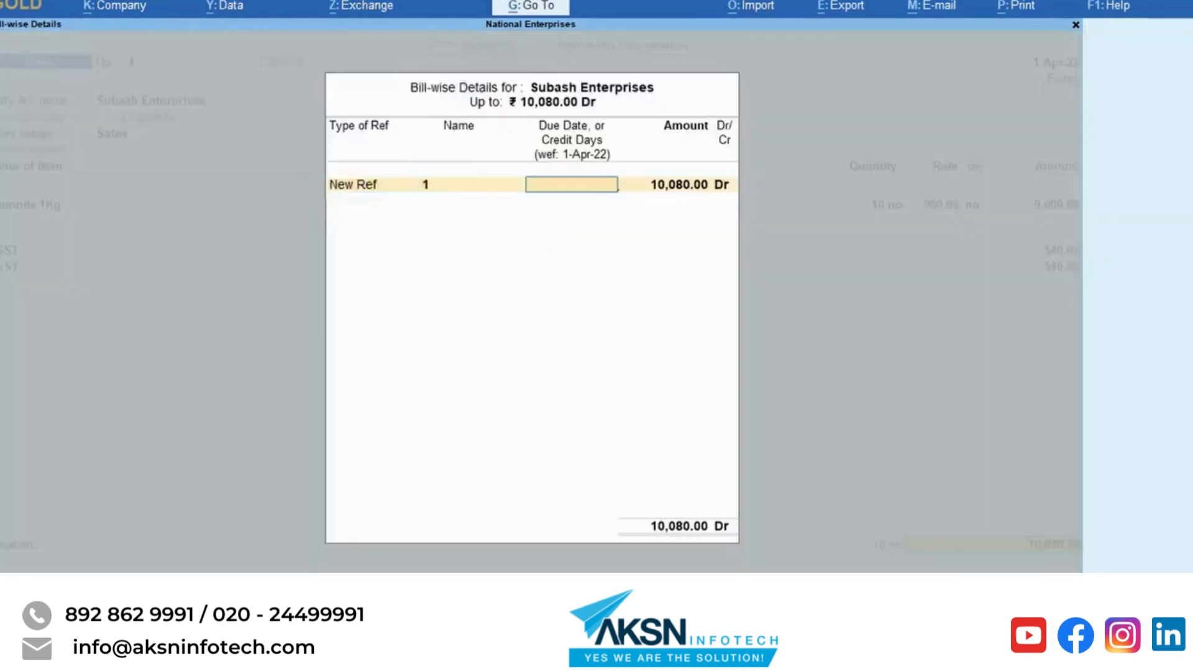
key("Return")
key("Return")
key("Return")
key("Return")
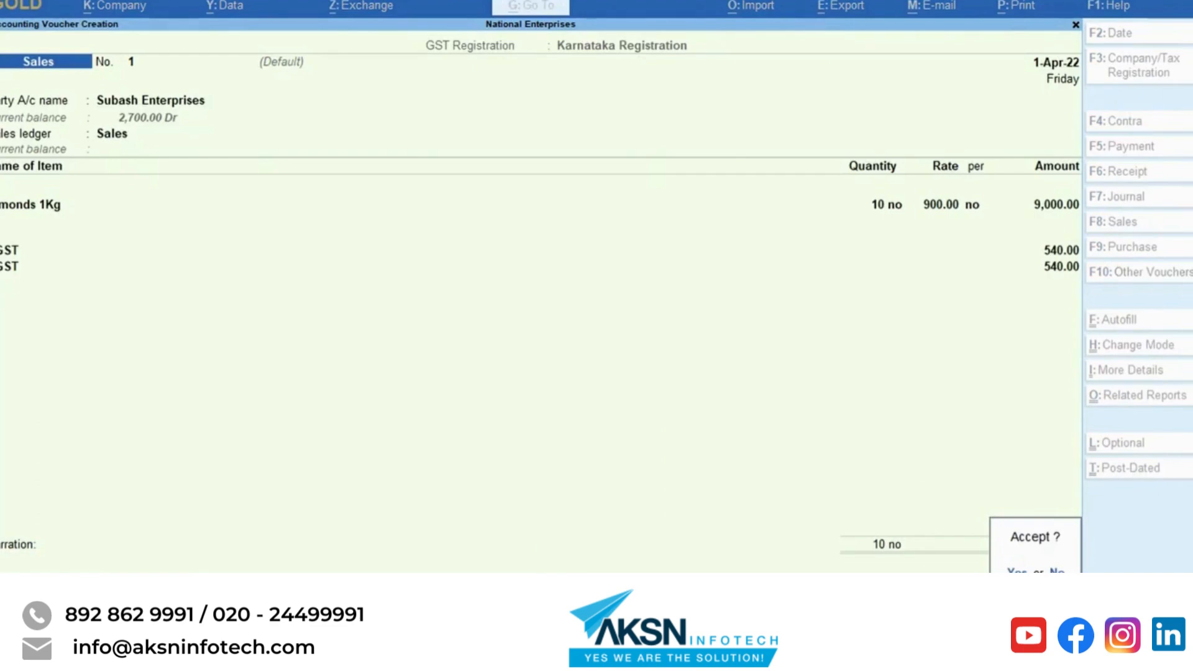
key("Return")
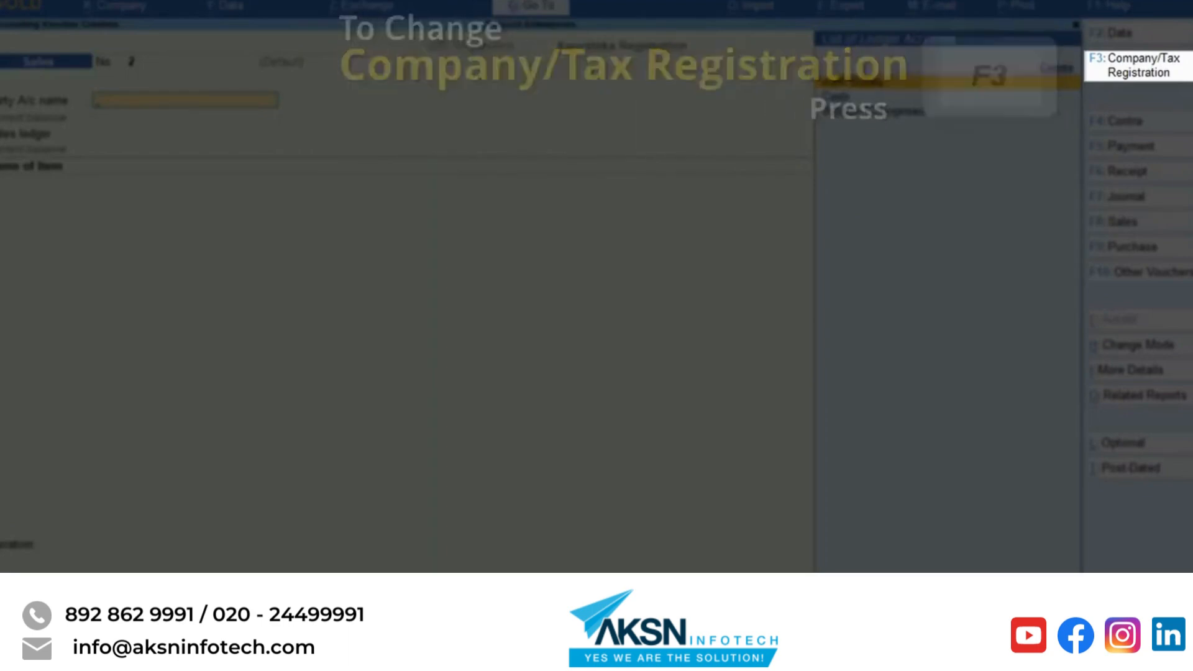
- Change the tax registration of the new sales voucher to Tamil Nadu Registration
key("F3")
key("Down")
key("Down")
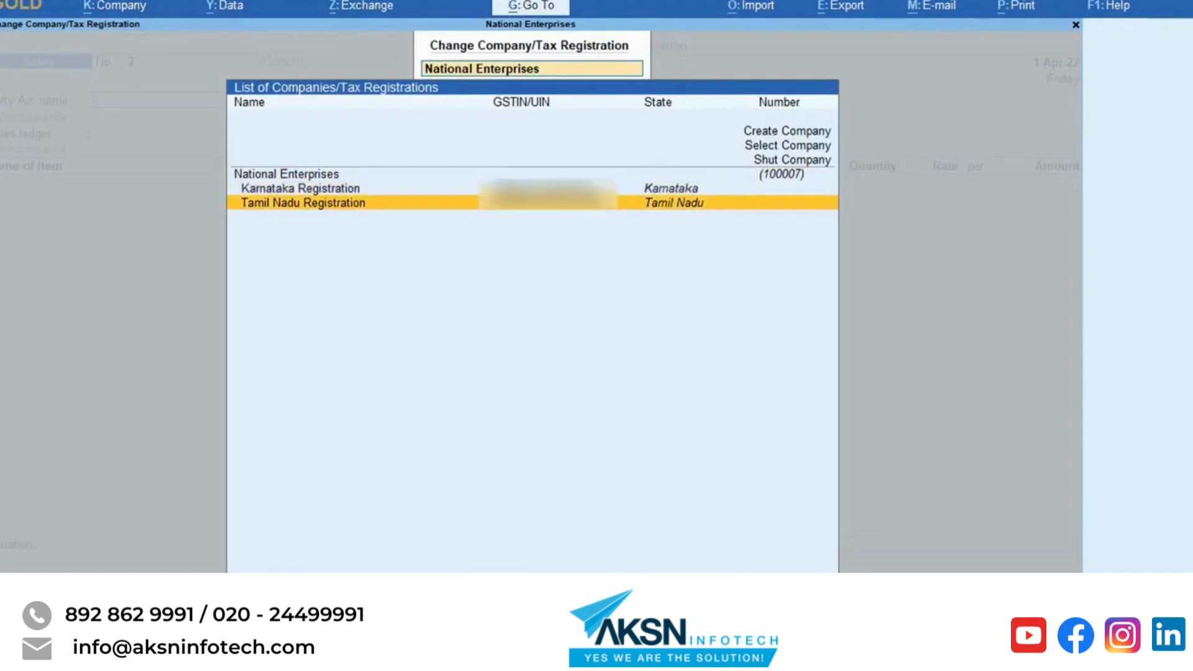
key("Return")
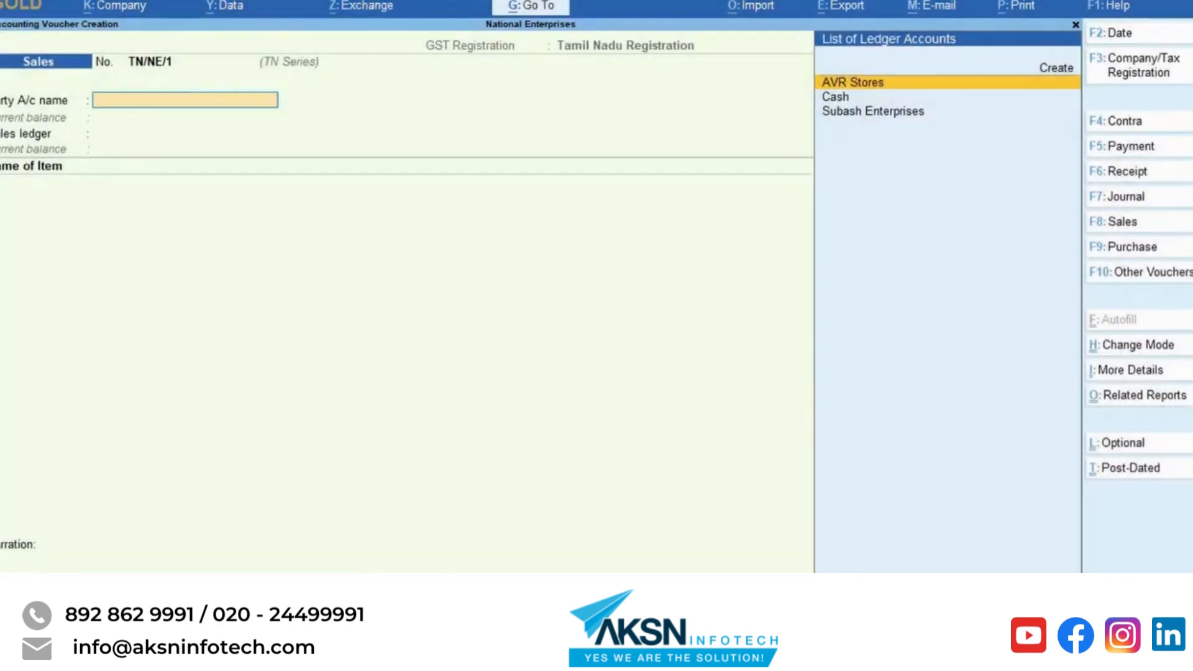
- Open the voucher's GST Registration Details and accept Tamil Nadu Registration with TN Series and voucher number TN/NE/1
key("ctrl+i")
key("Down")
key("Down")
key("Down")
key("Down")
key("Down")
key("Down")
key("Down")
key("Down")
key("Down")
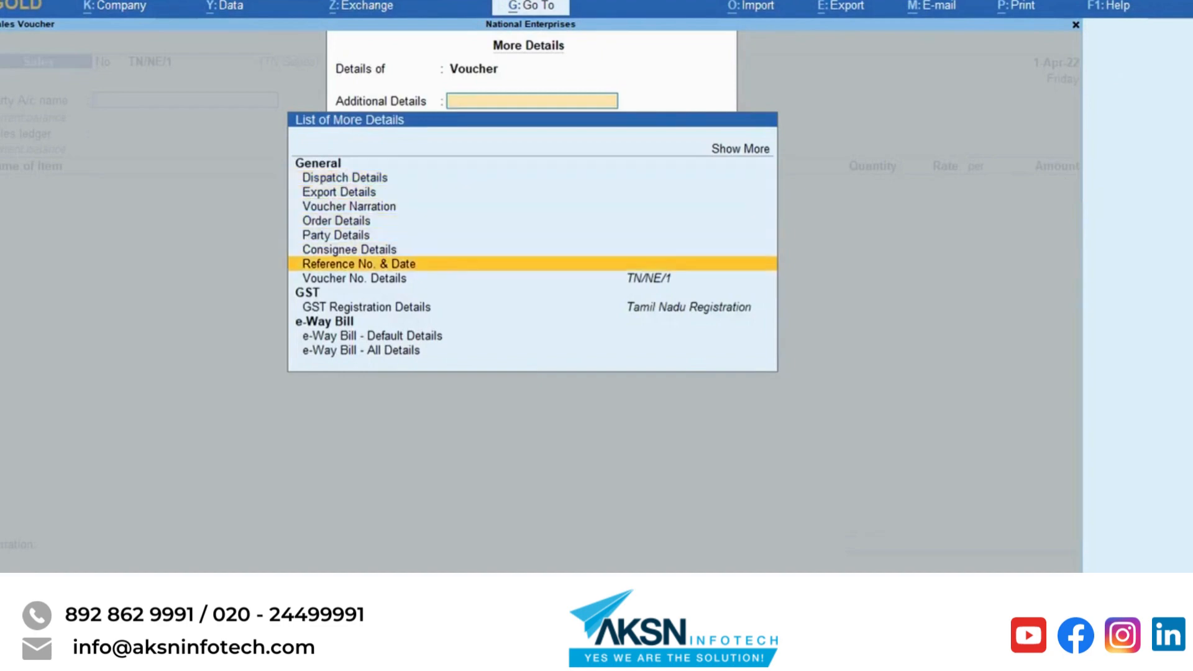
key("Return")
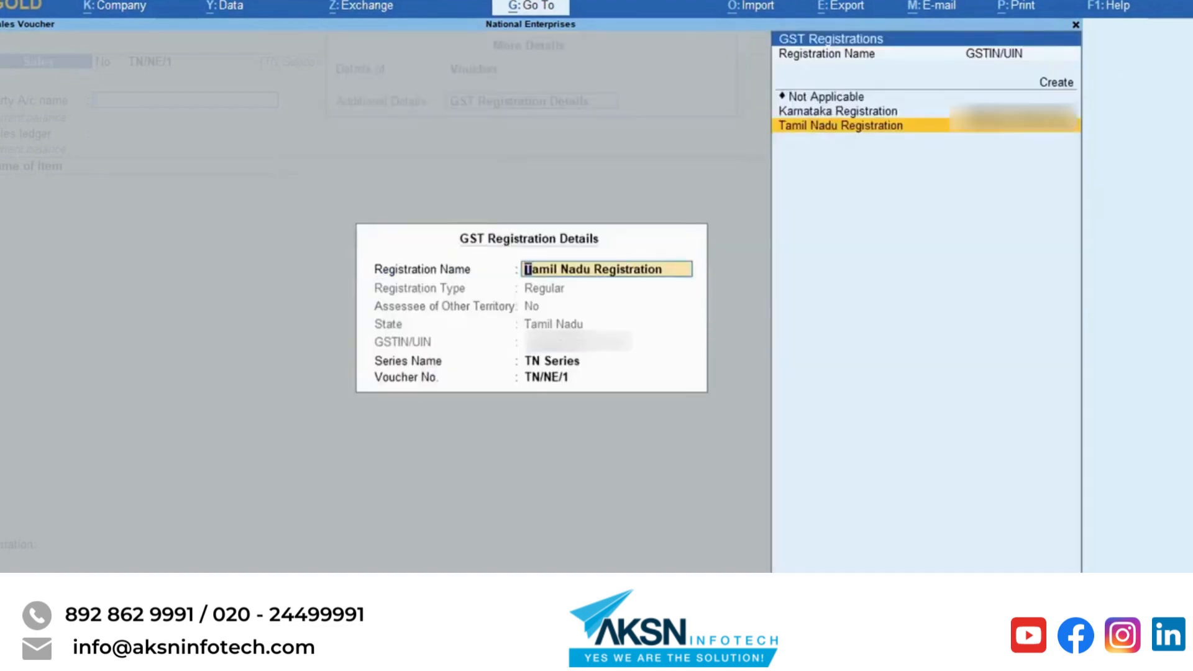
key("Return")
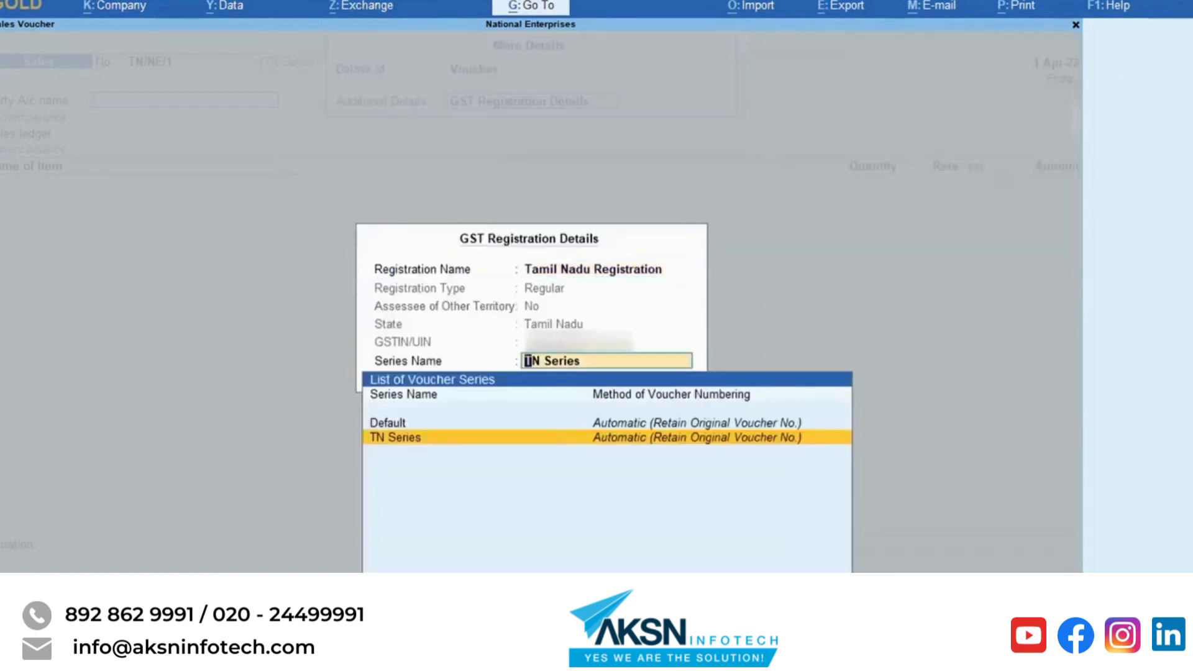
key("Return")
key("Return")
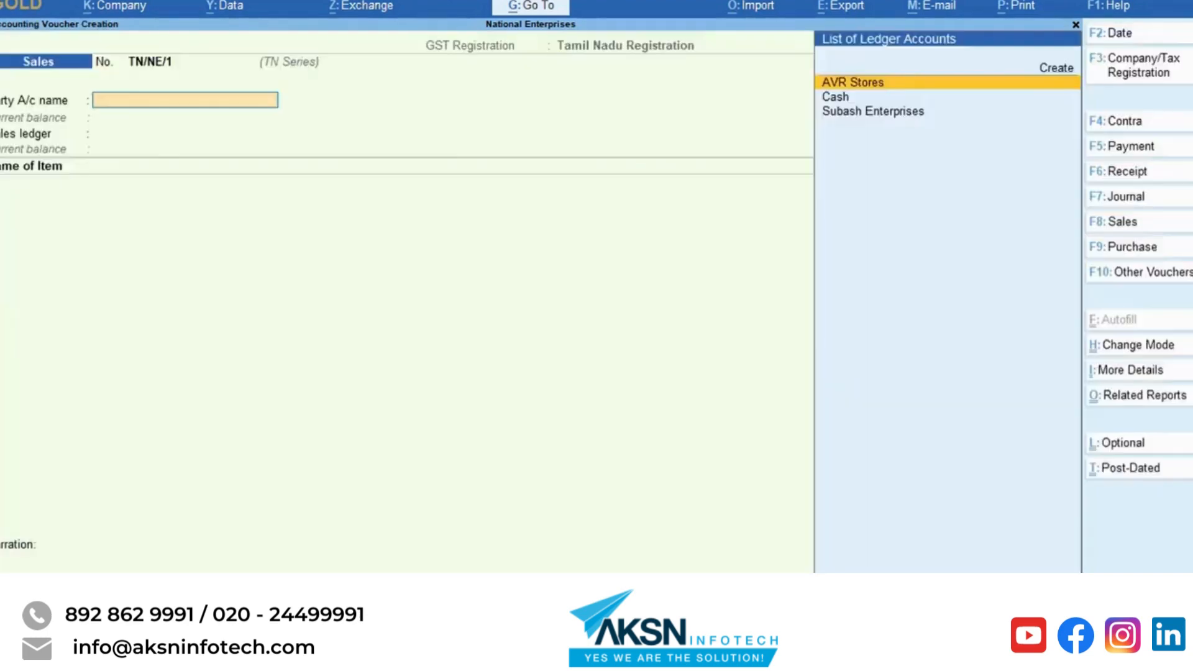
- Set AVR Stores as the party and Sales as the sales ledger, accepting the dispatch and party details as they are
key("Return")
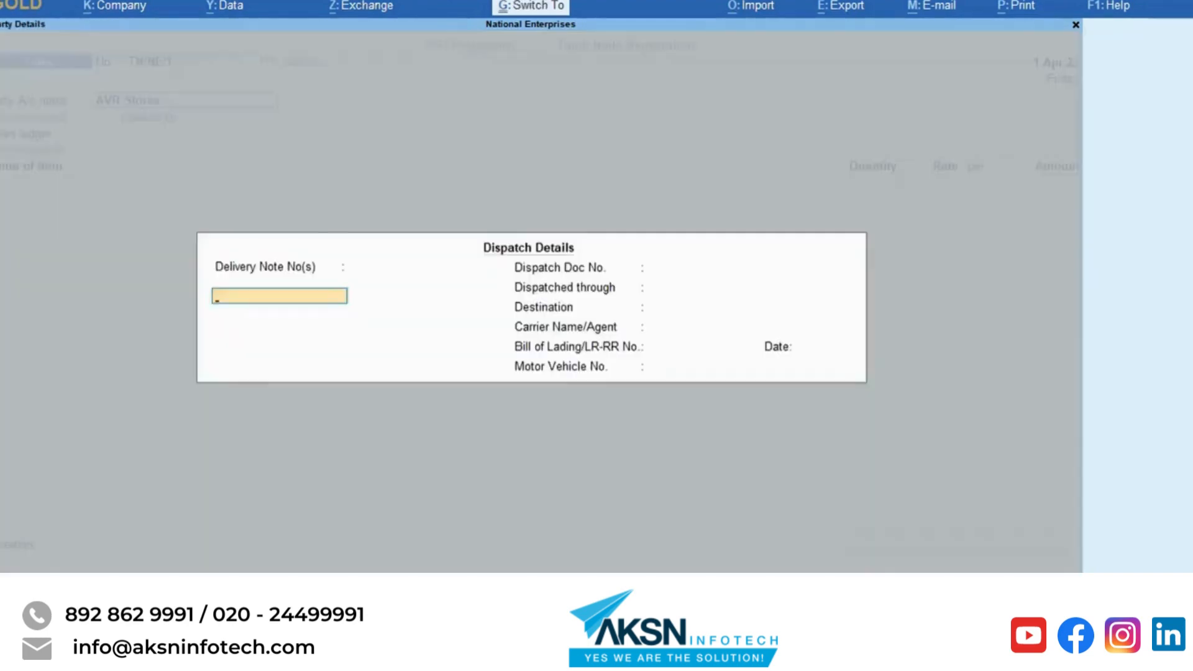
key("ctrl+a")
key("Return")
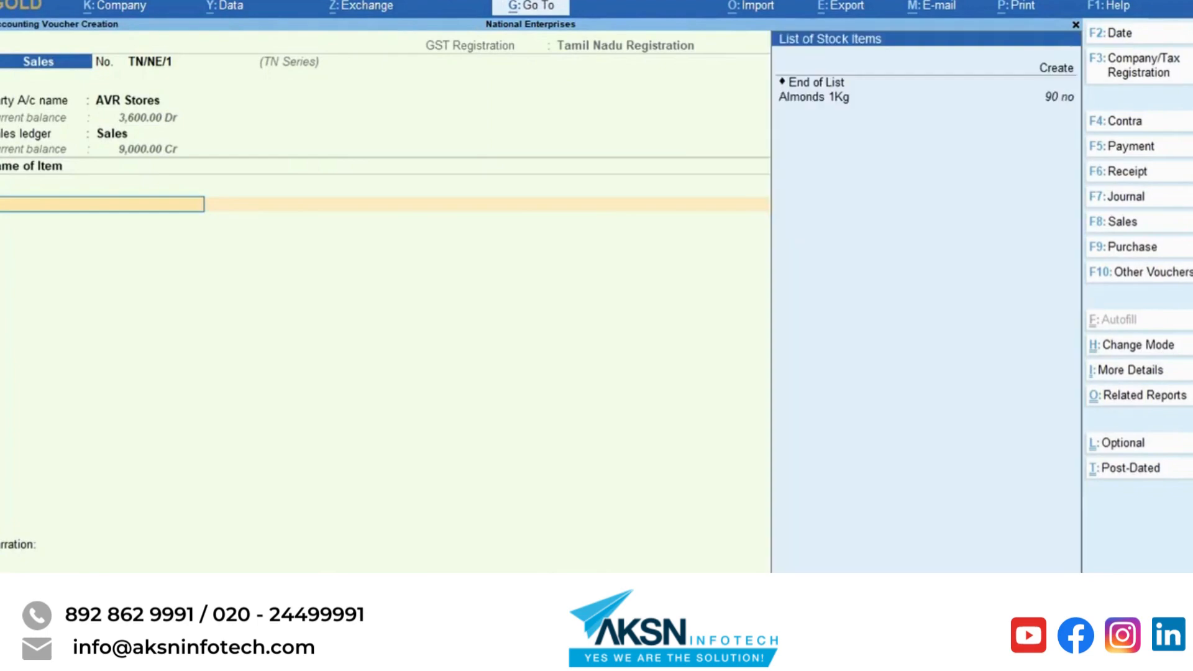
- Add the stock item Almonds 1Kg with quantity 10, keeping the suggested rate of 900.00
key("Down")
key("Return")
type("10")
key("Return")
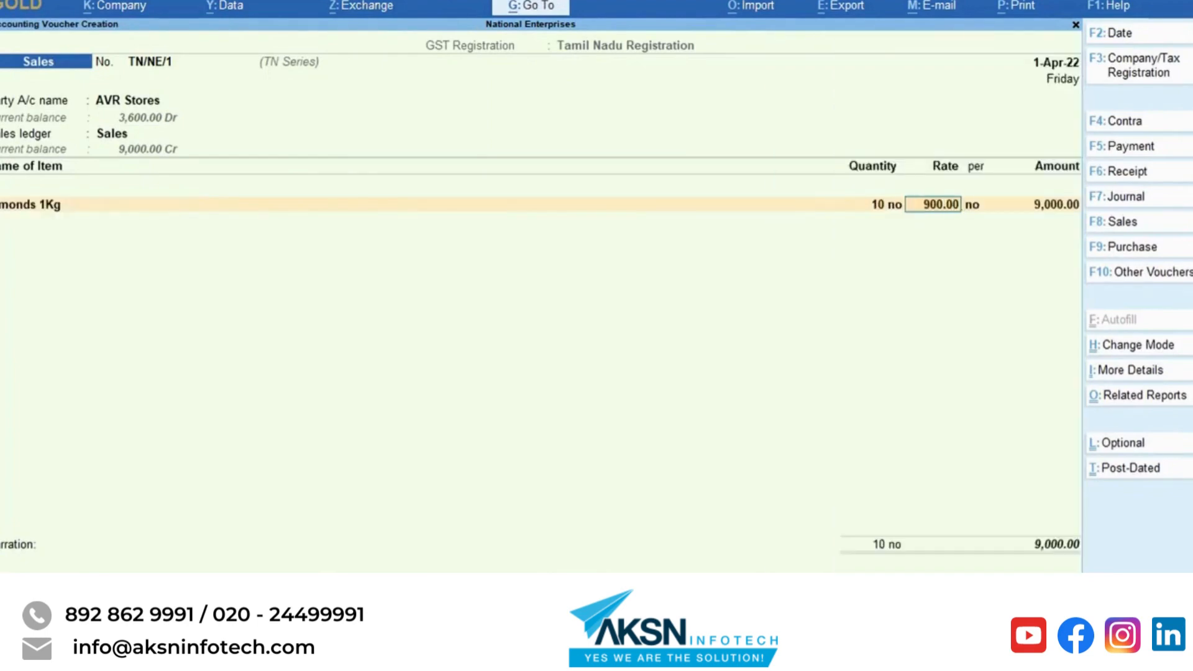
key("Return")
key("Return")
key("Return")
key("ctrl+a")
key("Return")
- Add the CGST and SGST tax ledgers to the AVR Stores sales voucher and save it
type("cg")
key("Return")
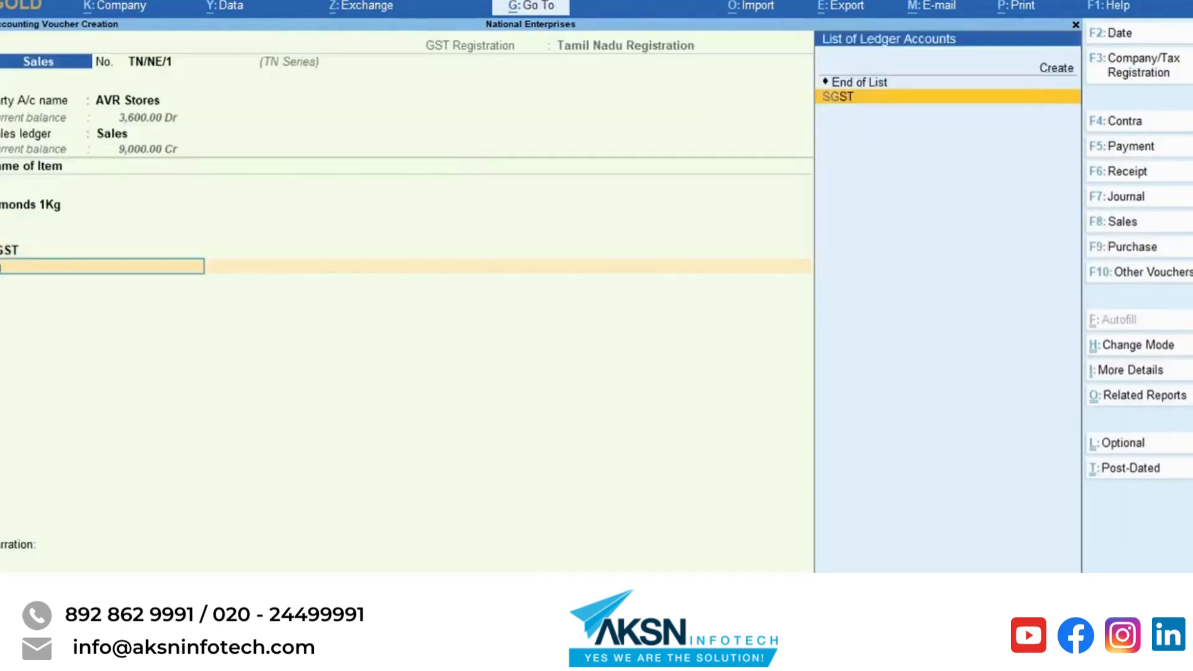
key("Return")
key("Return")
key("Return")
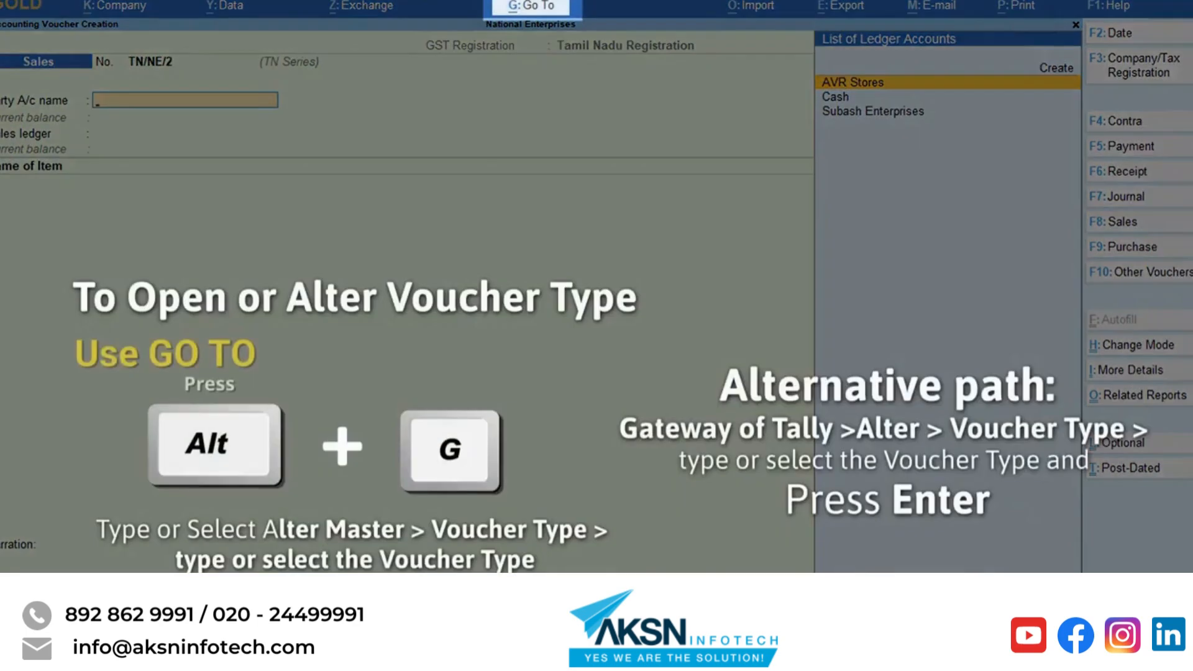
- Open the Journal voucher type for alteration through the master alteration list
key("alt+g")
key("Up")
key("Up")
key("Up")
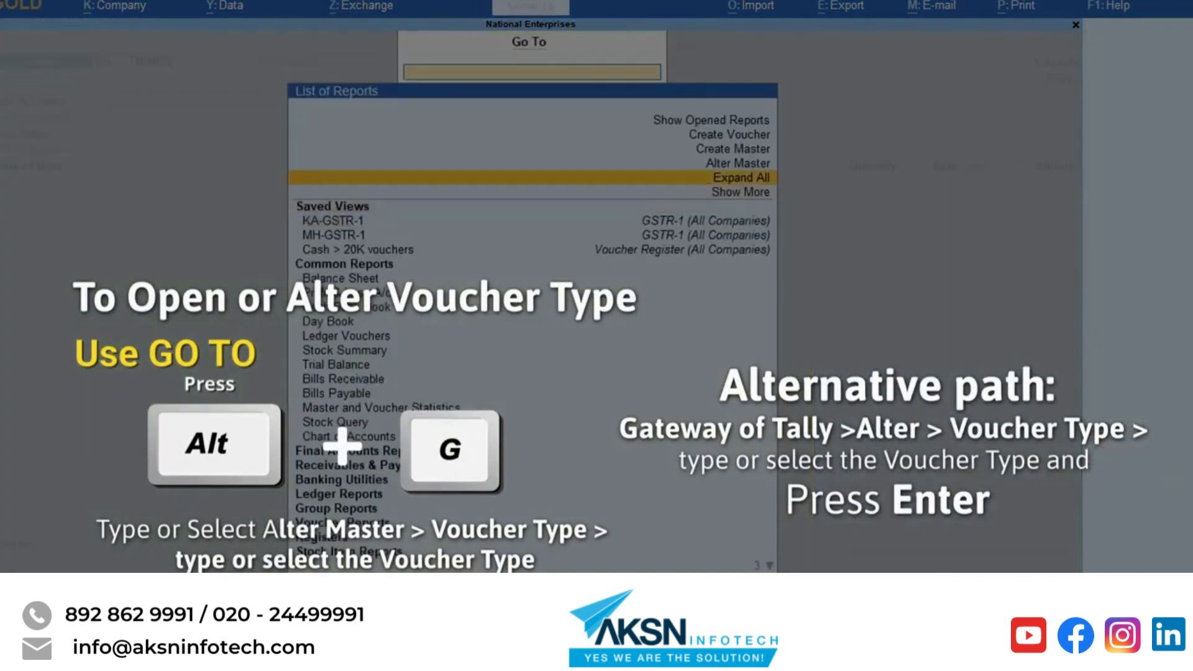
key("Return")
key("Down")
key("Down")
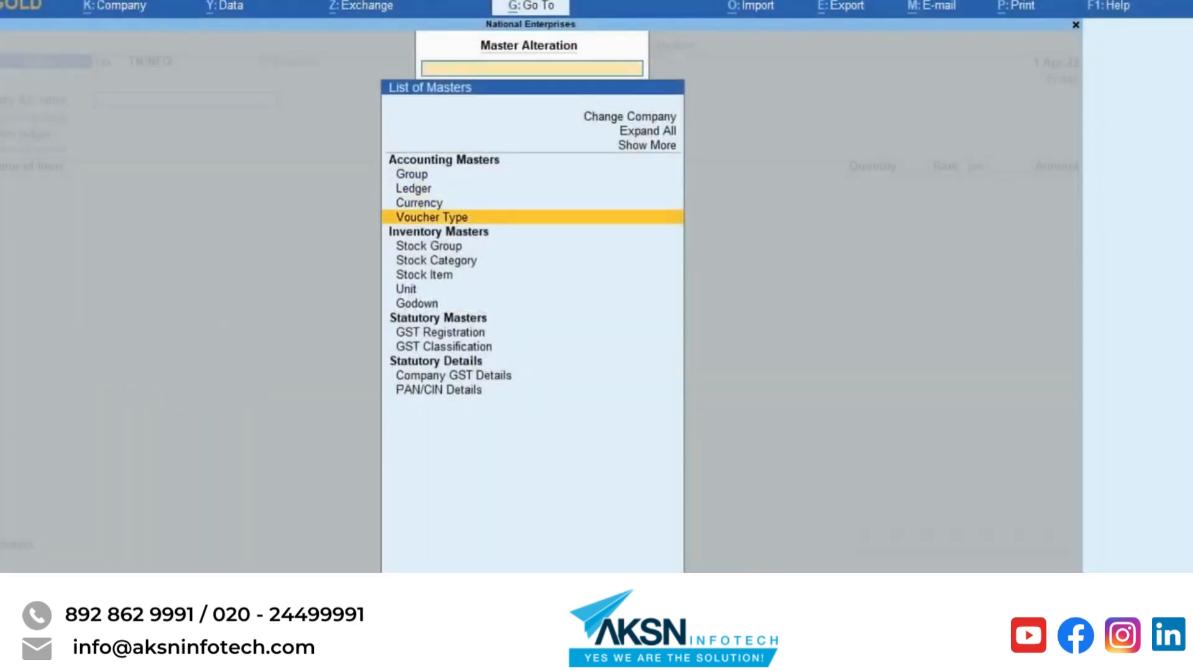
key("Return")
key("Down")
key("Down")
key("Down")
key("Down")
key("Return")
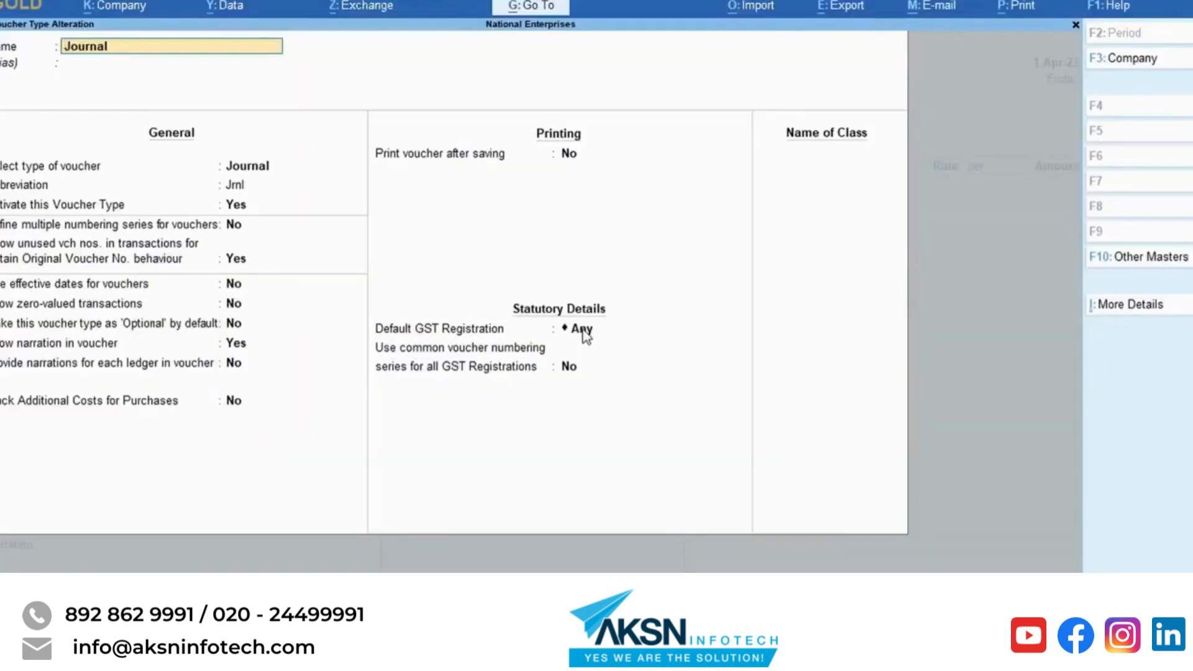
- Set the Journal type's Default GST Registration to Karnataka Registration, keep common voucher numbering at No, and save it
left_click(583, 331)
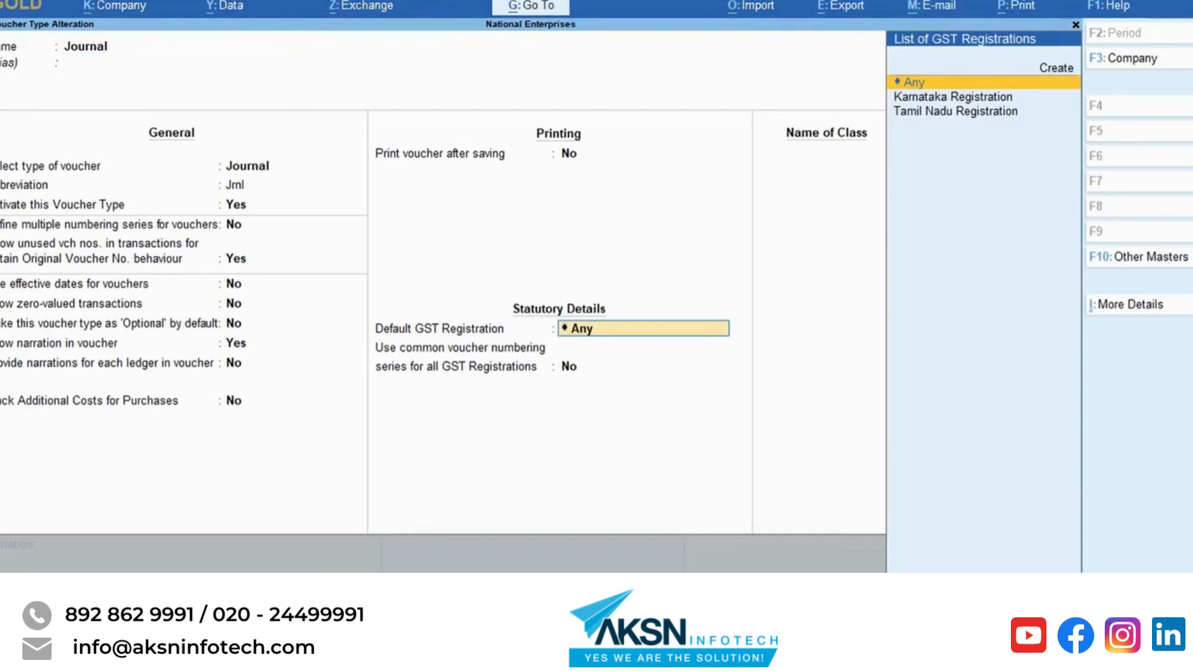
key("Down")
key("Return")
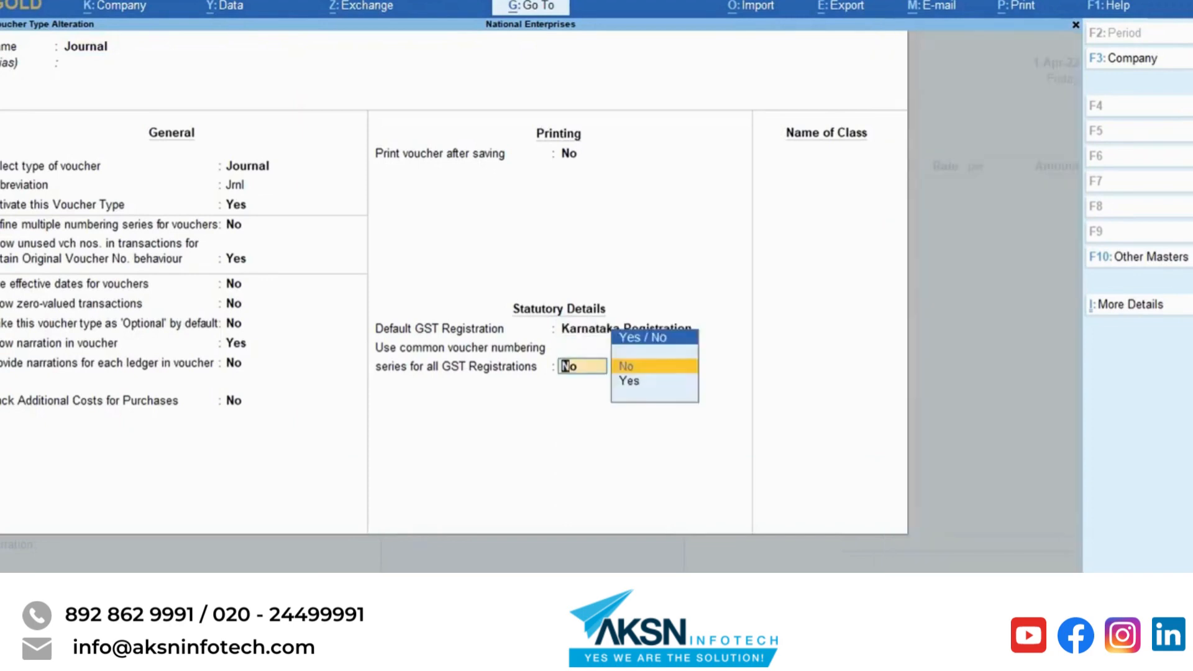
key("Return")
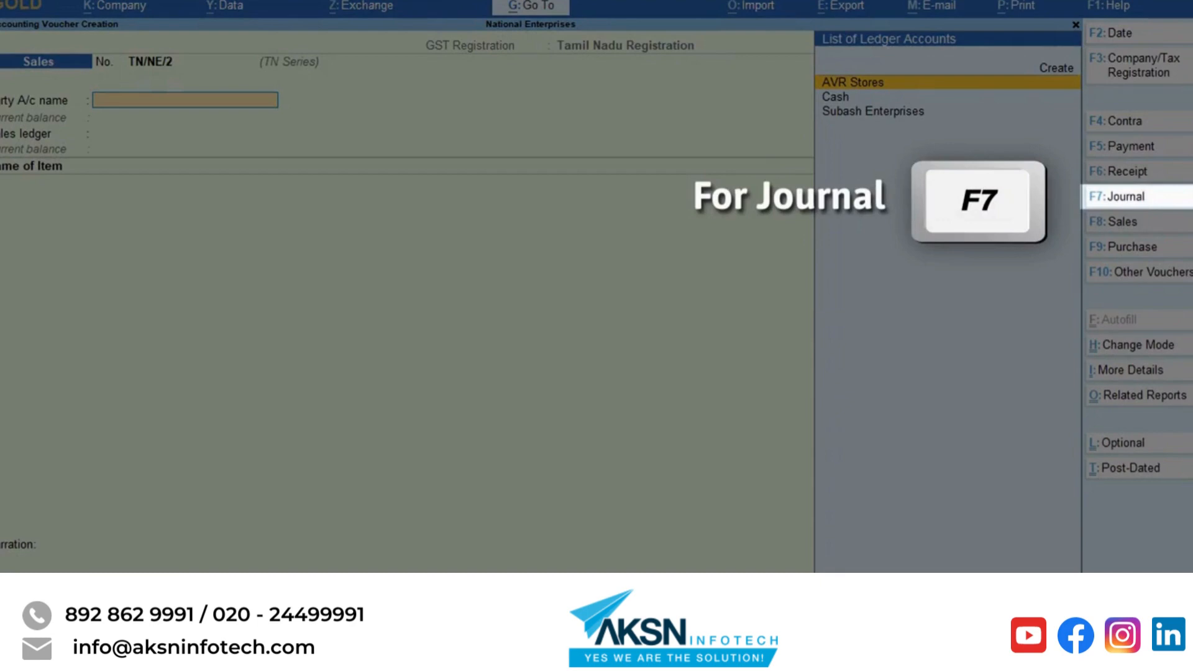
- Start a journal voucher and view the tax registrations available for National Enterprises
key("F7")
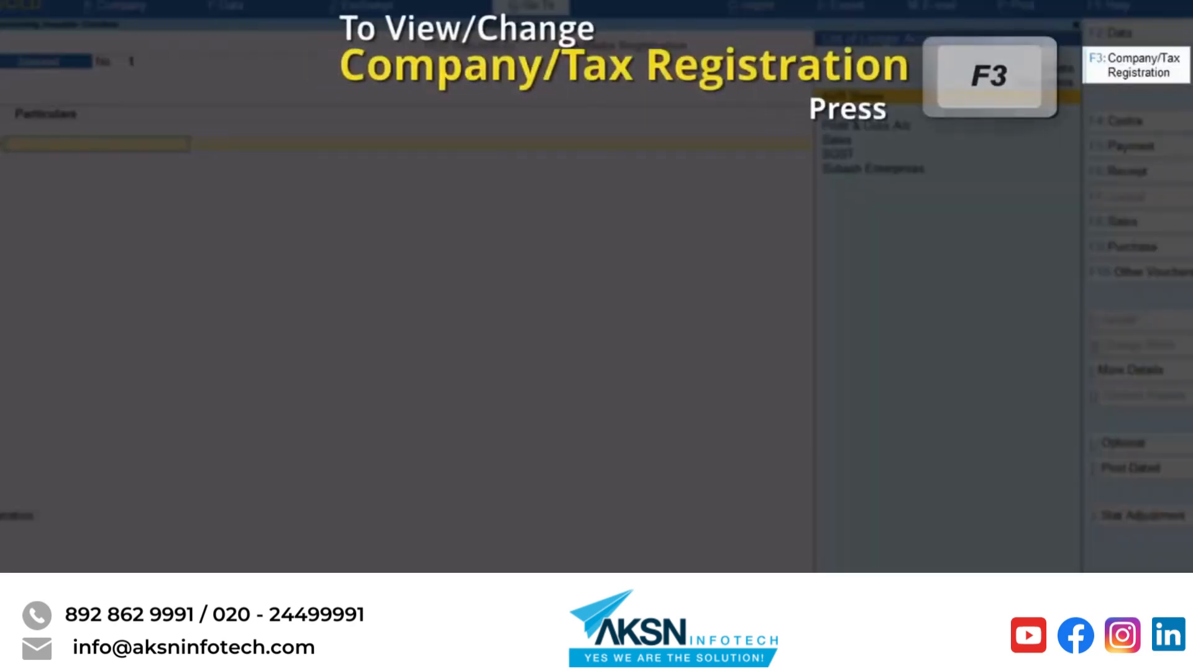
key("F3")
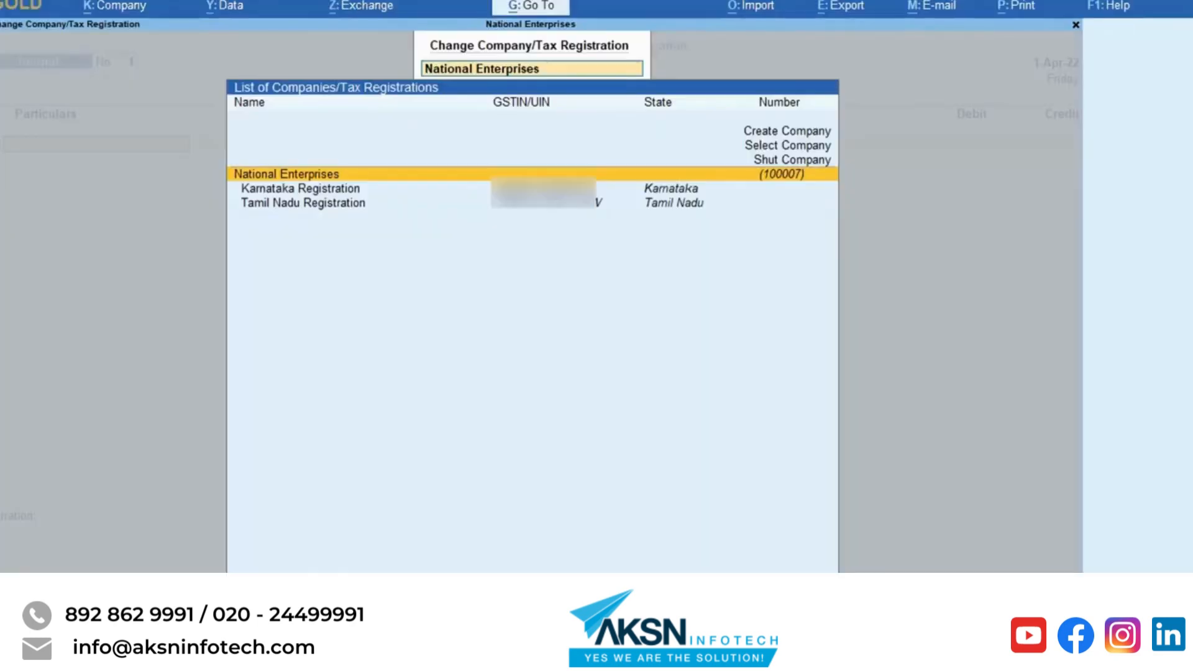
key("Down")
key("Down")
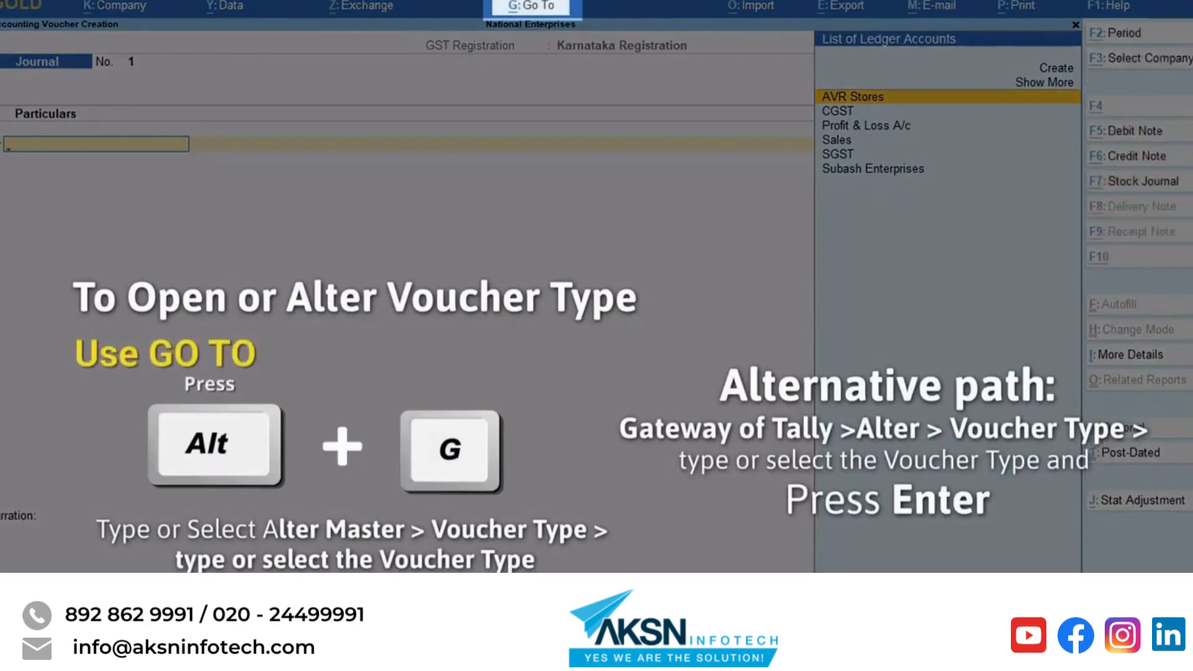
- Open the Receipt voucher type for alteration through the master alteration list
key("alt+g")
key("Up")
key("Up")
key("Up")
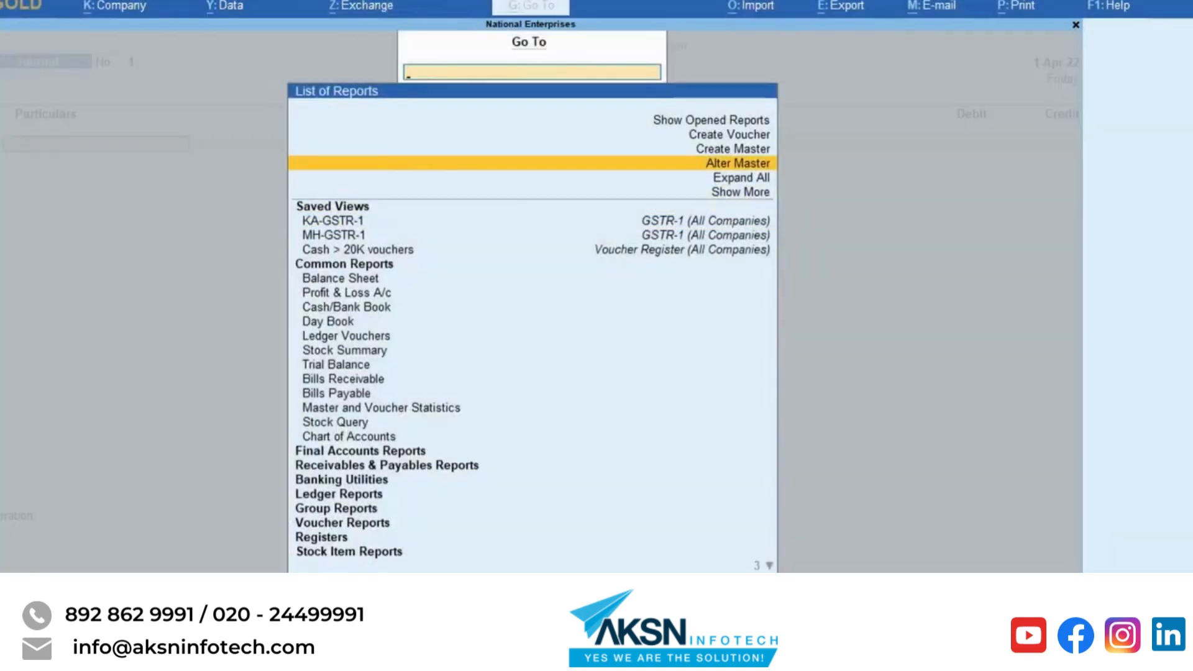
key("Return")
key("Down")
key("Down")
key("Down")
key("Return")
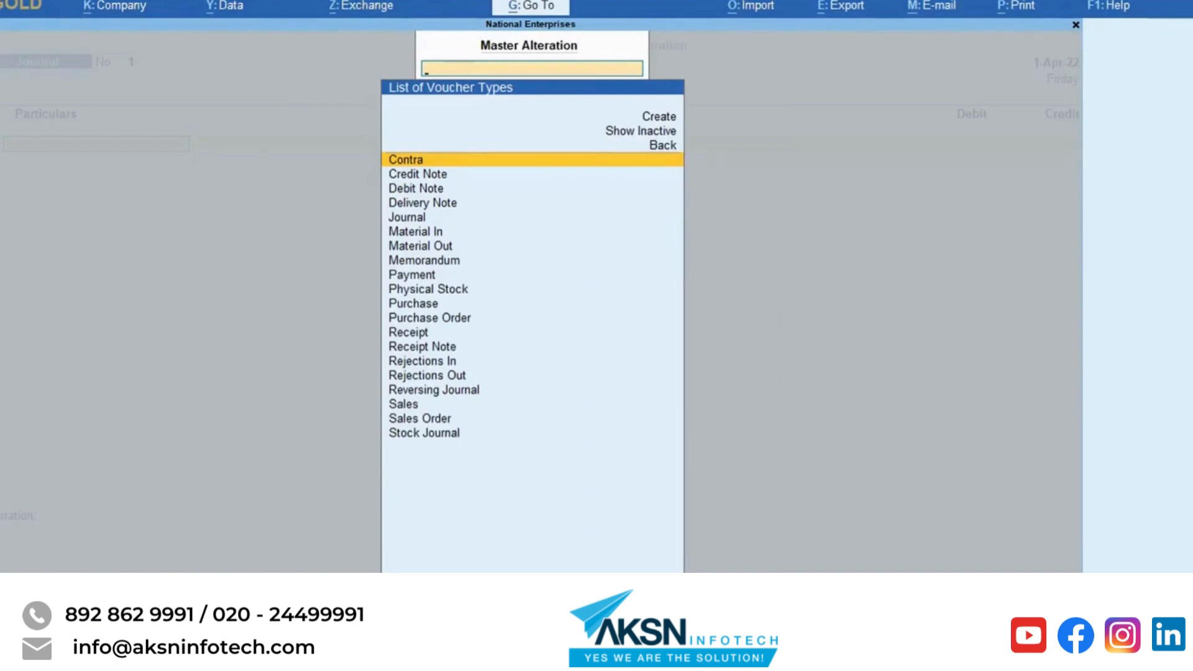
key("Down")
key("Down")
key("Down")
key("Down")
key("Down")
key("Down")
key("Down")
key("Down")
key("Down")
key("Down")
key("Down")
key("Down")
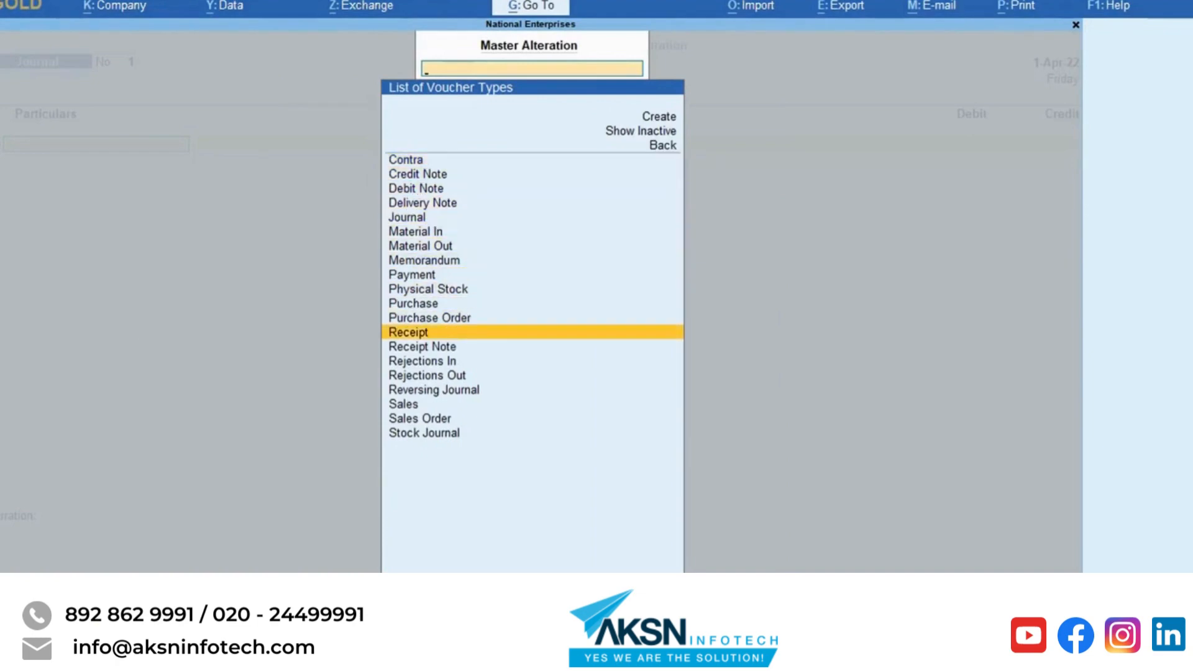
key("Return")
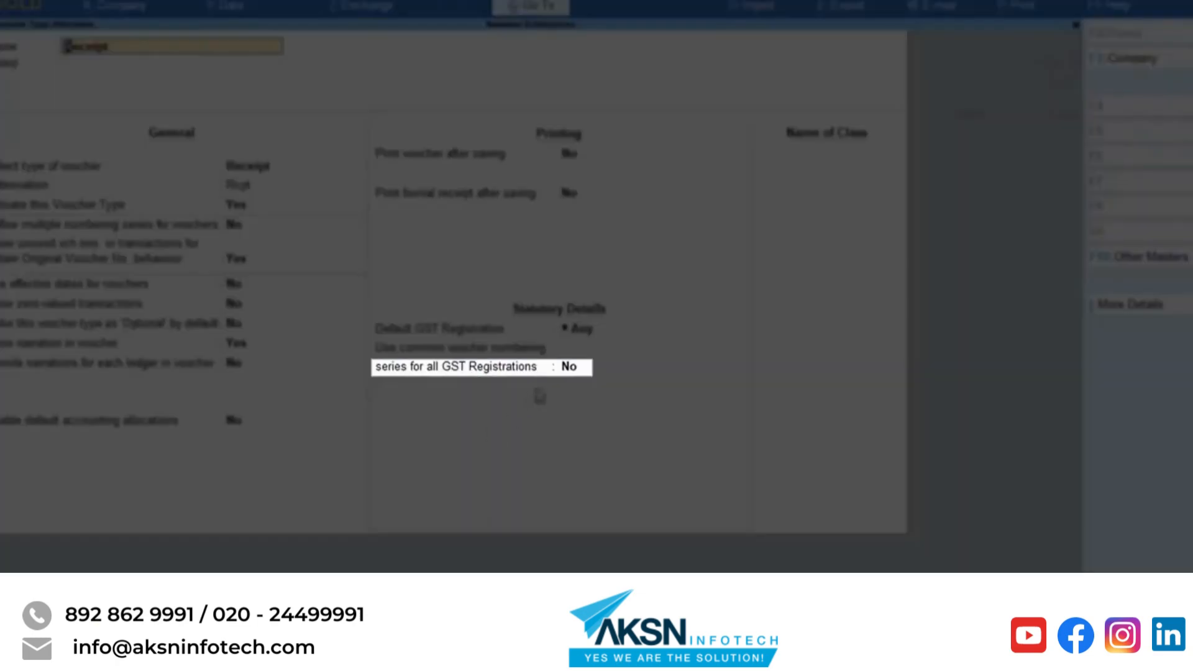
- Set the Receipt voucher type to use a common voucher numbering series for all GST registrations, and save it
left_click(568, 372)
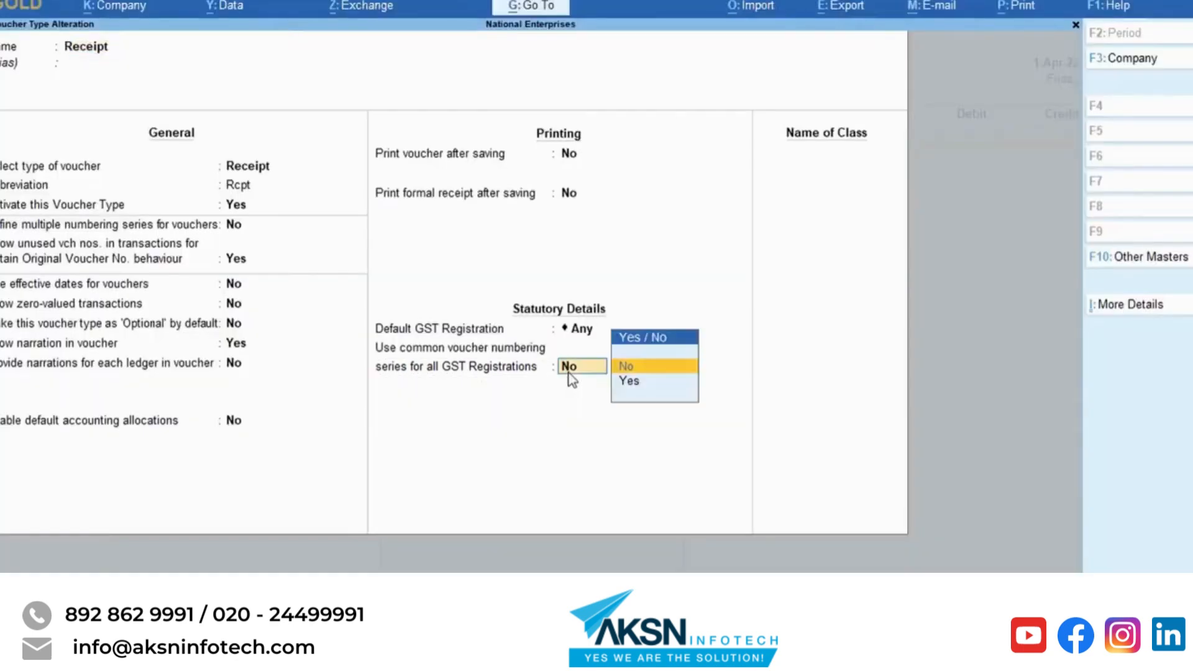
key("Down")
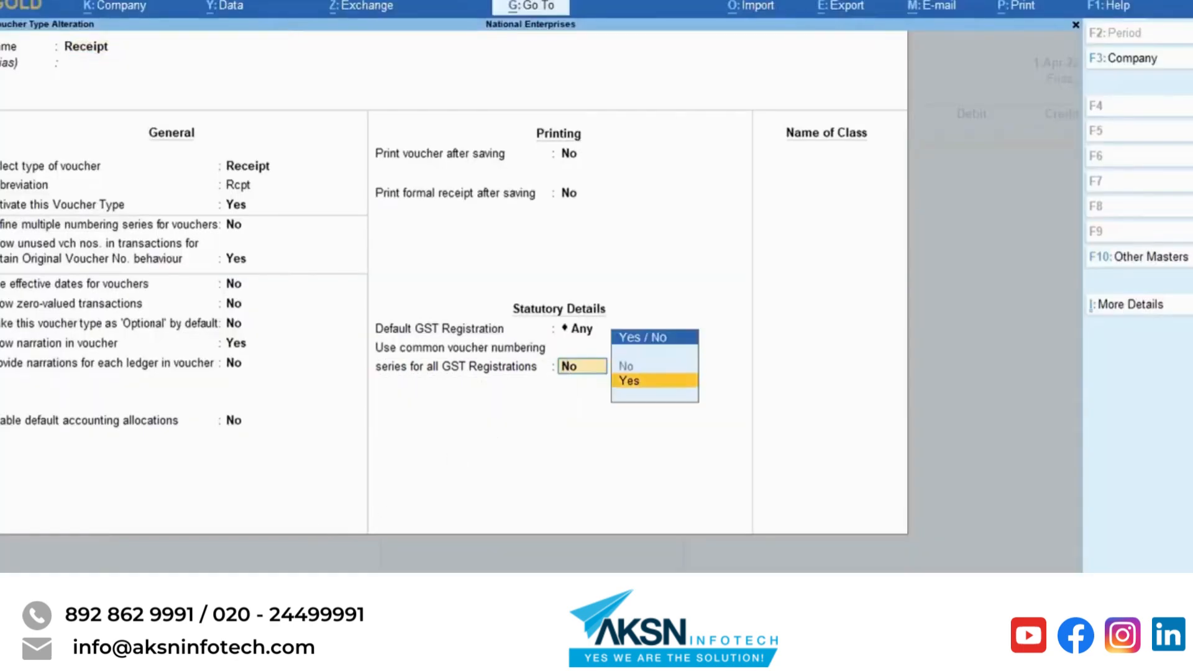
key("Return")
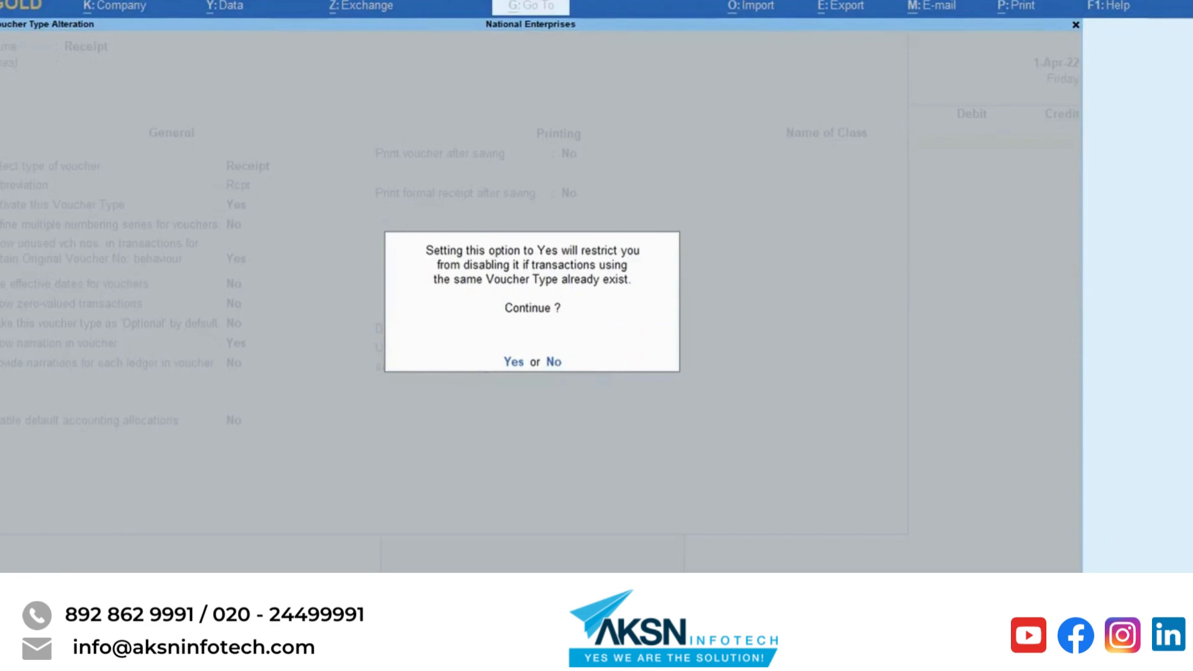
left_click(513, 362)
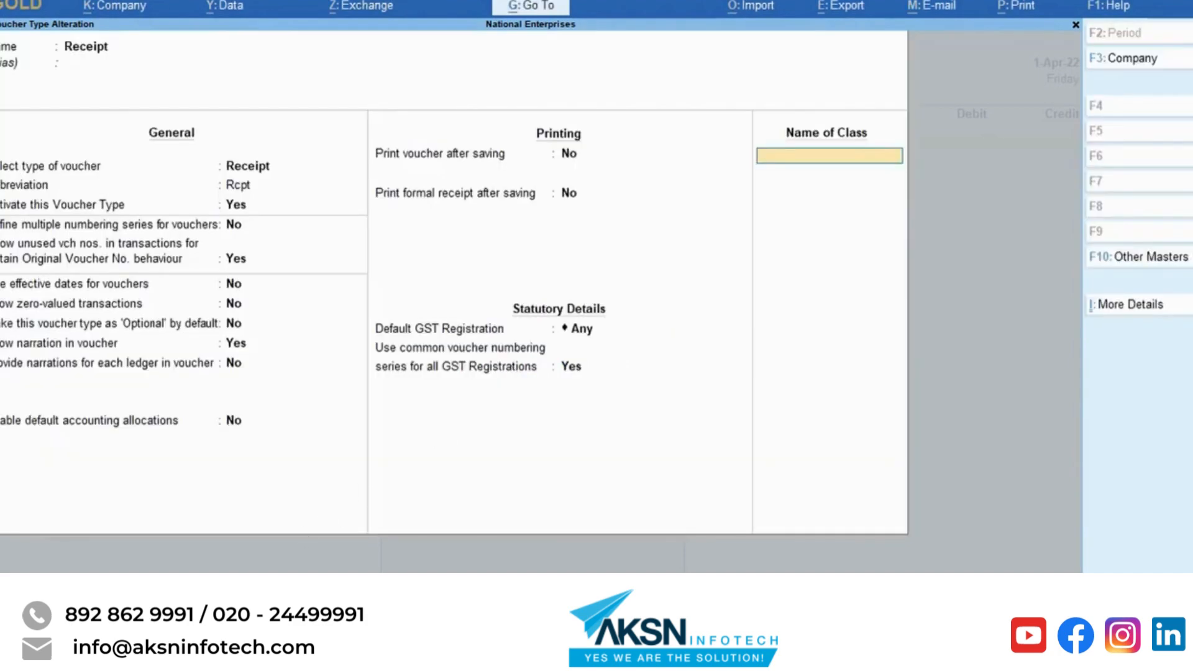
key("Return")
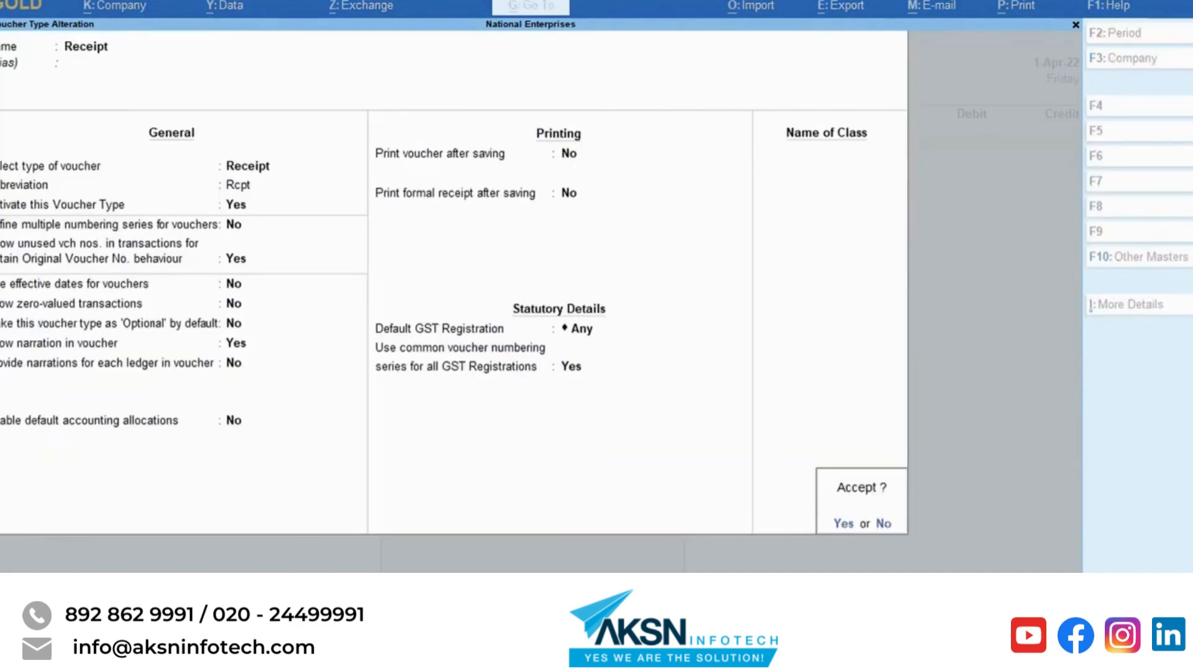
key("Return")
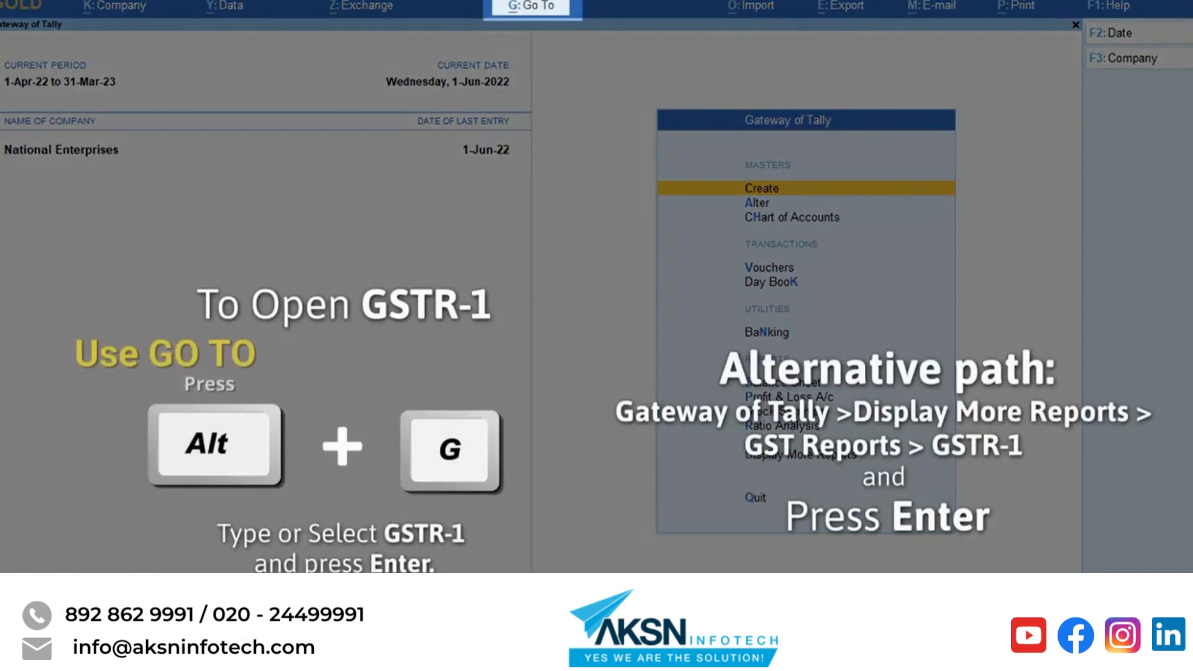
- Find and open the GSTR-1 report for National Enterprises
key("alt+g")
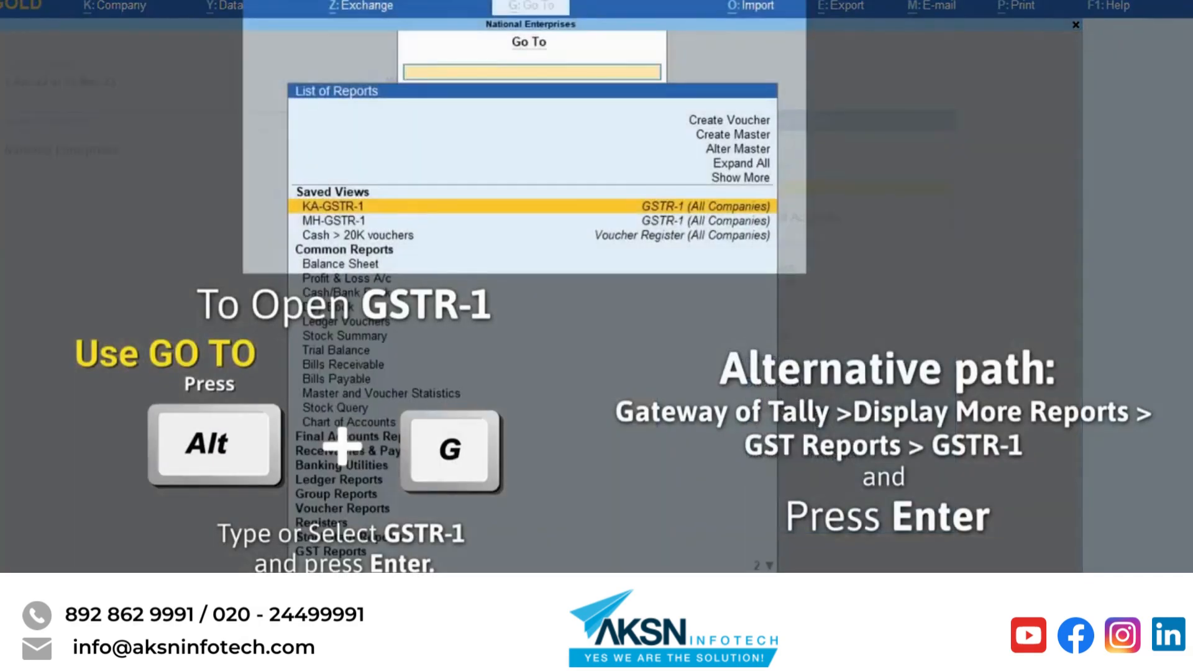
type("Gstr")
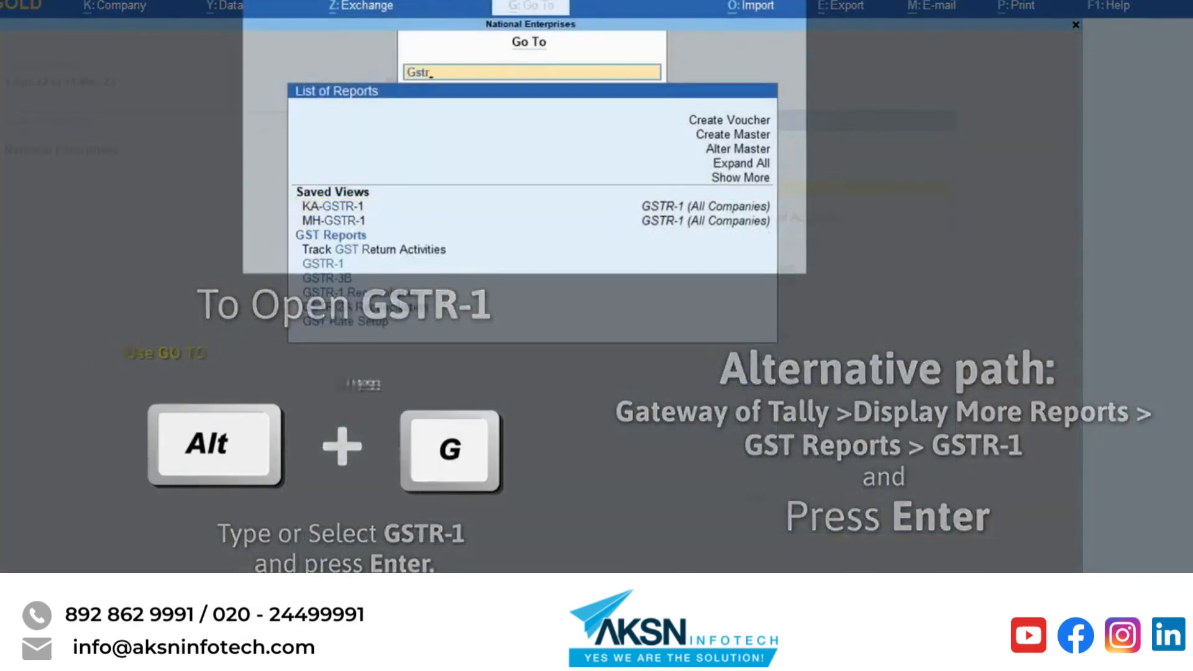
key("Down")
key("Down")
key("Return")
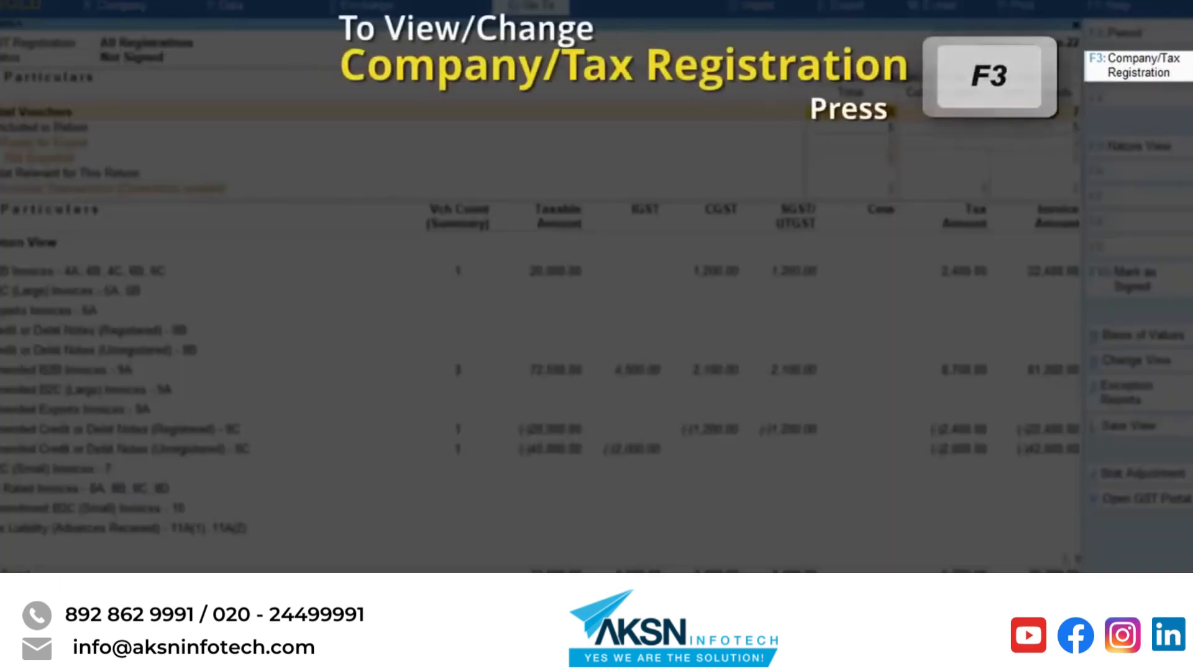
- View the GSTR-1 report for the Karnataka Registration only
key("F3")
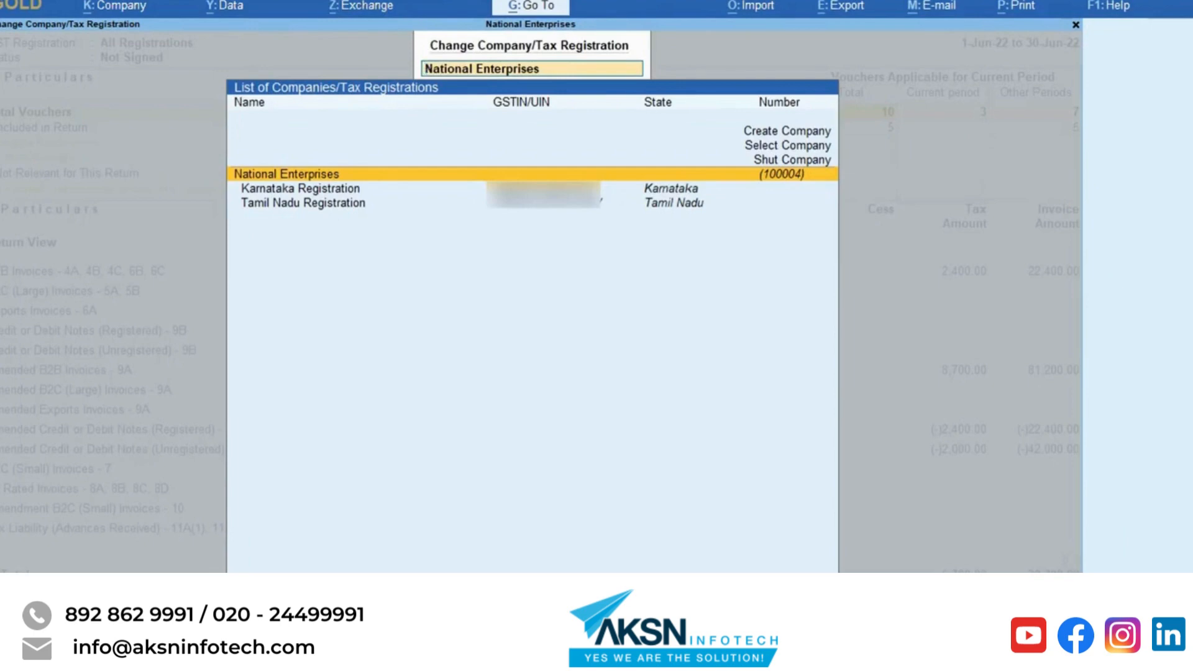
key("Down")
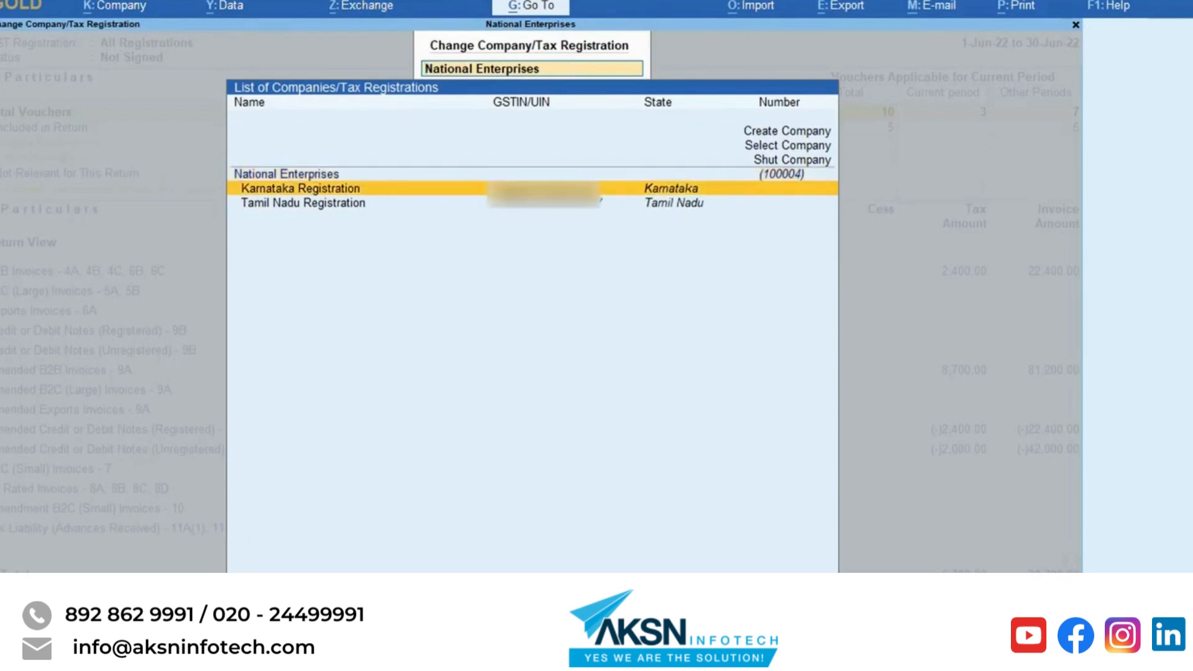
key("Return")
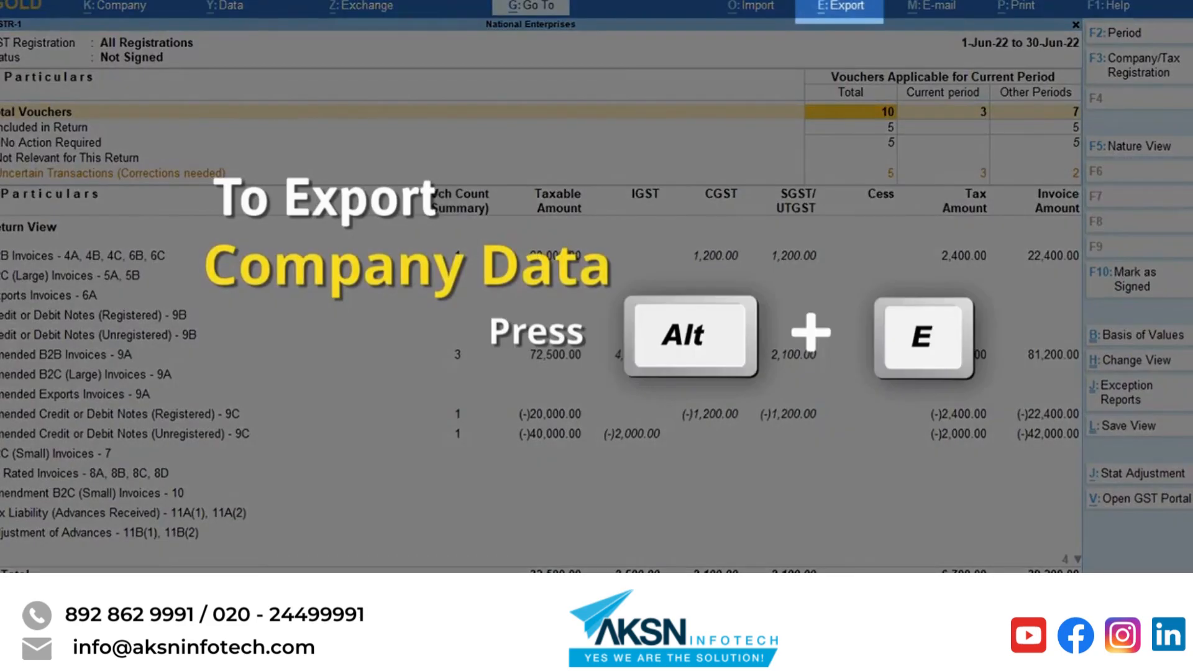
- Open the GST returns export for GSTR-1 from the report showing all registrations
key("alt+e")
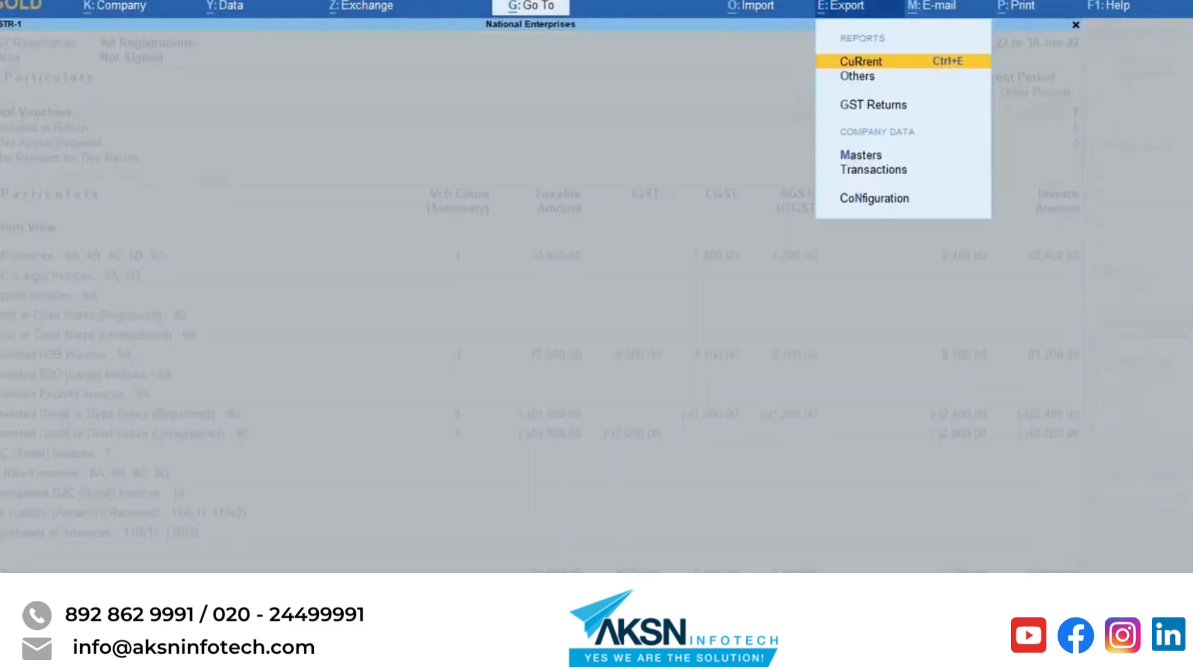
key("Down")
key("Down")
key("Return")
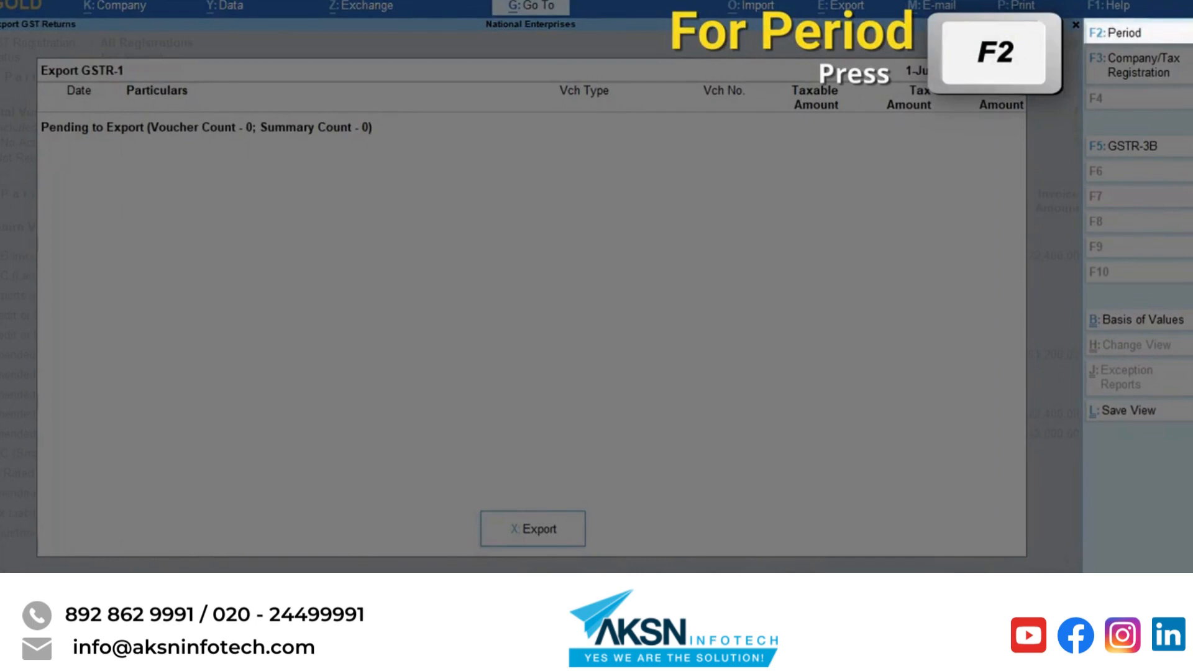
- Set the GSTR-1 export period to May 2022, from 1-May-22 to 31-May-22
key("F2")
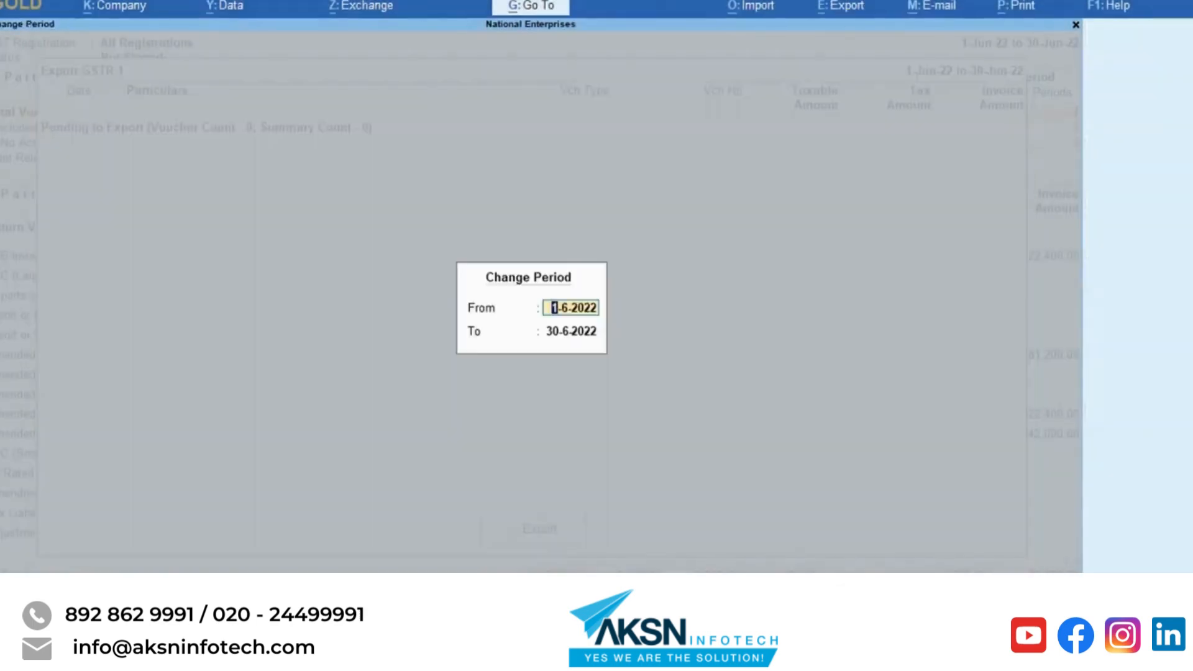
type("may")
key("Return")
type("may")
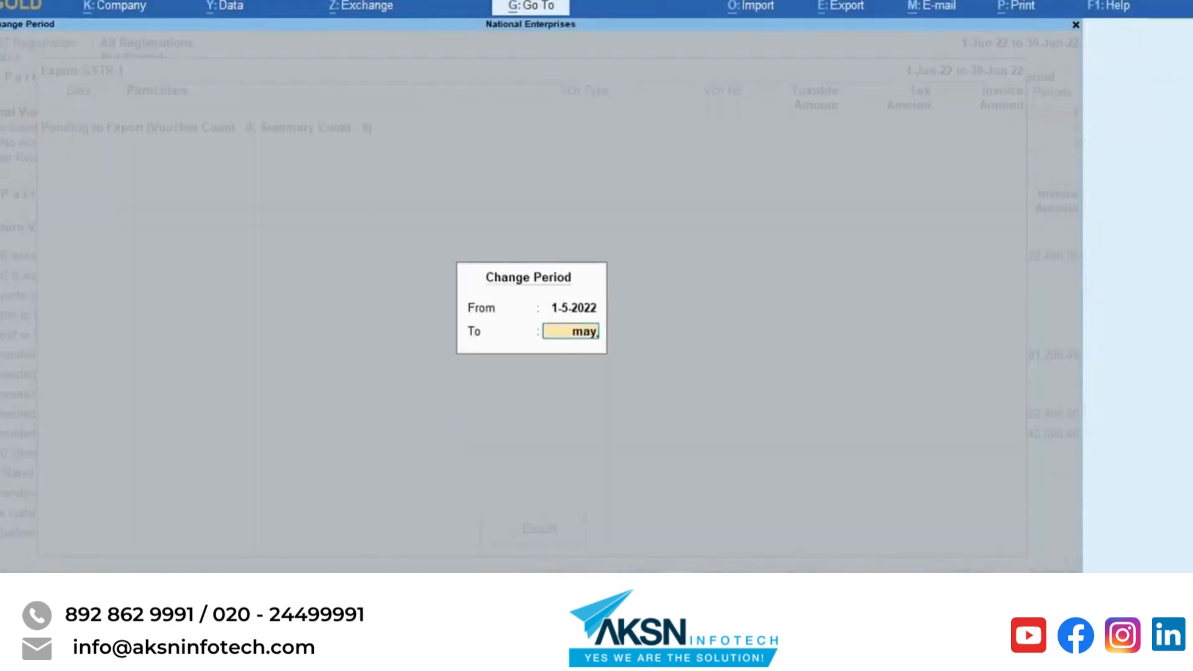
key("Return")
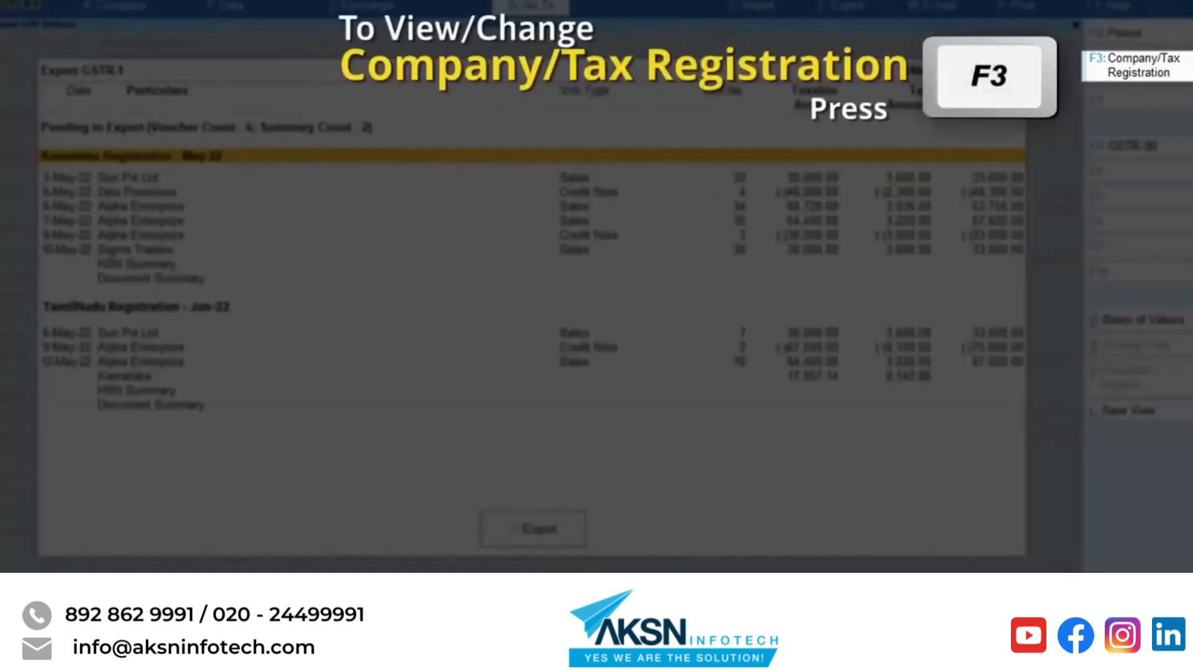
- Limit the GSTR-1 export to Karnataka Registration and export the return in JSON (Data Interchange) format
key("F3")
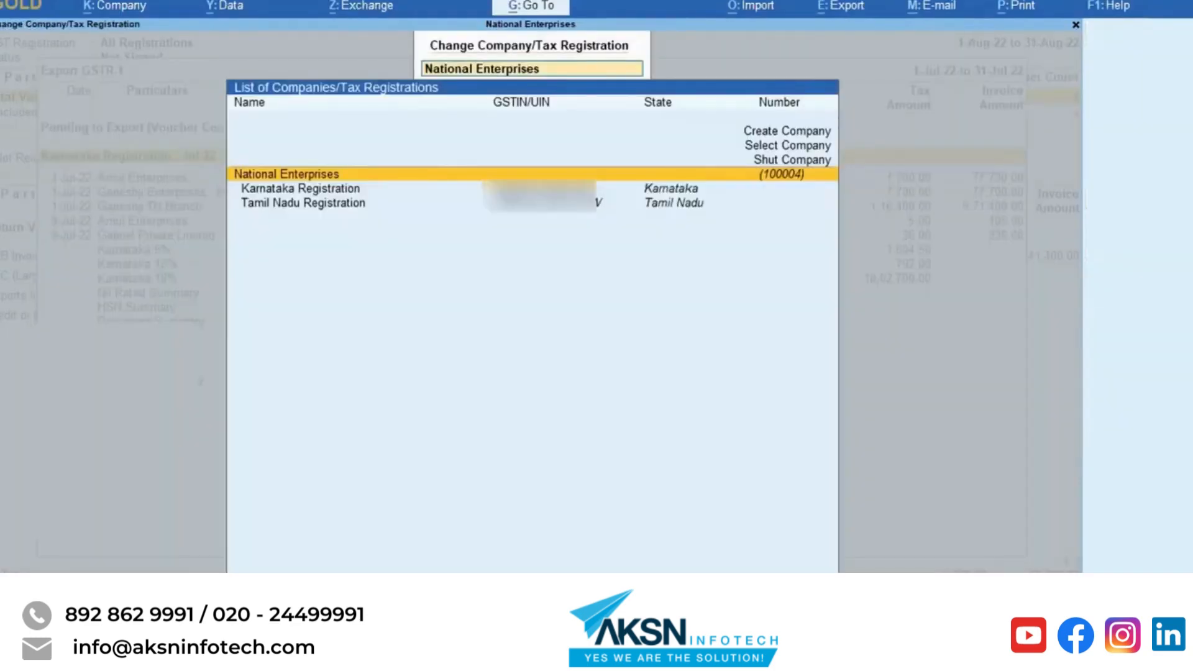
key("Down")
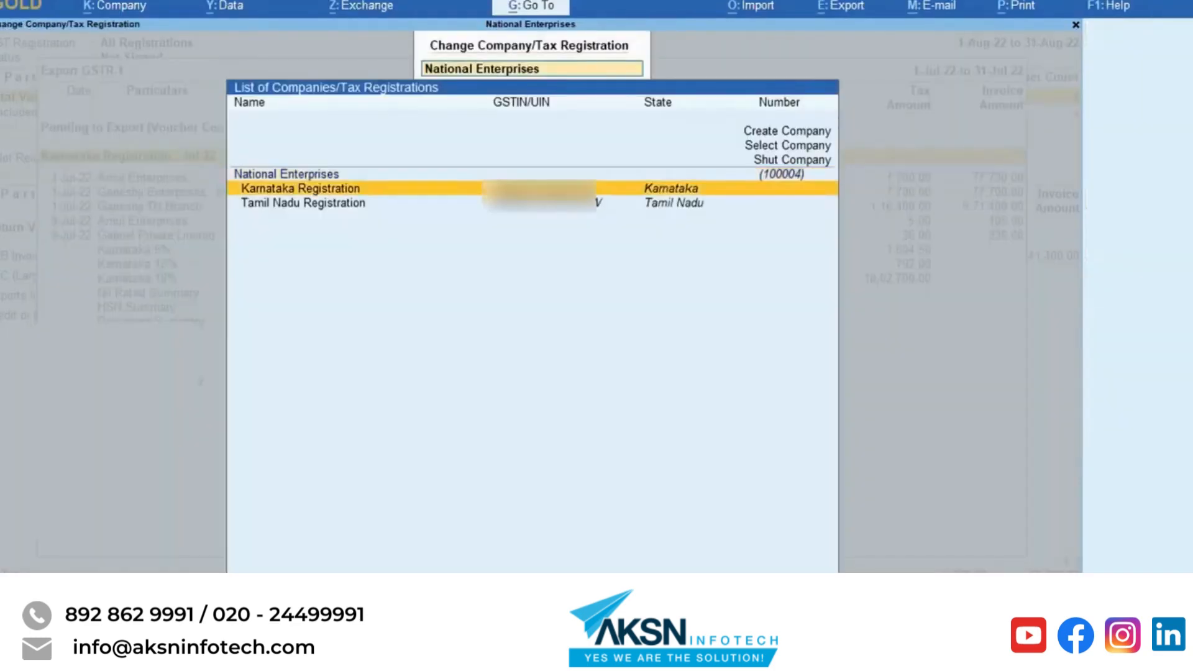
key("Return")
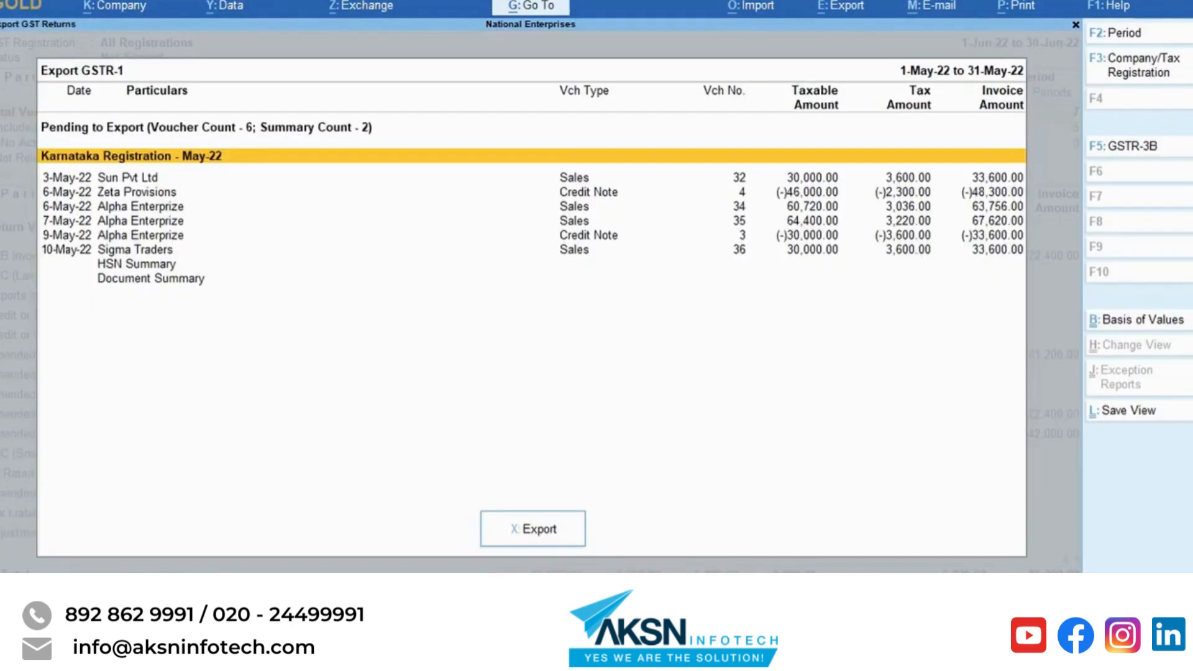
left_click(547, 533)
left_click(605, 385)
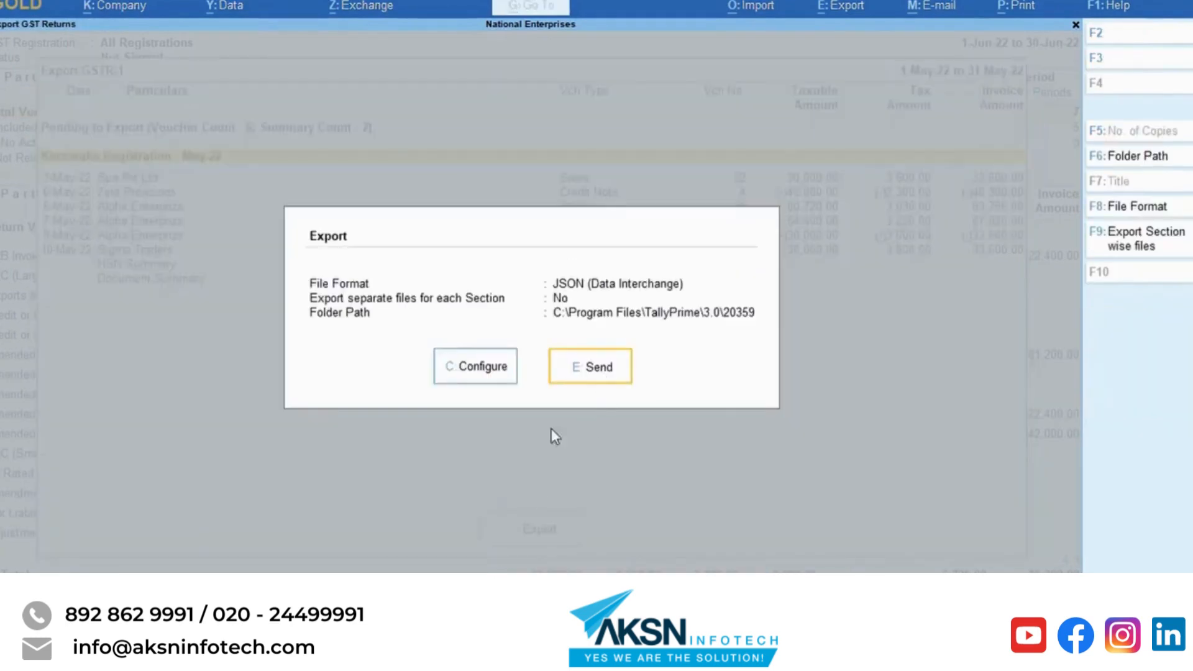